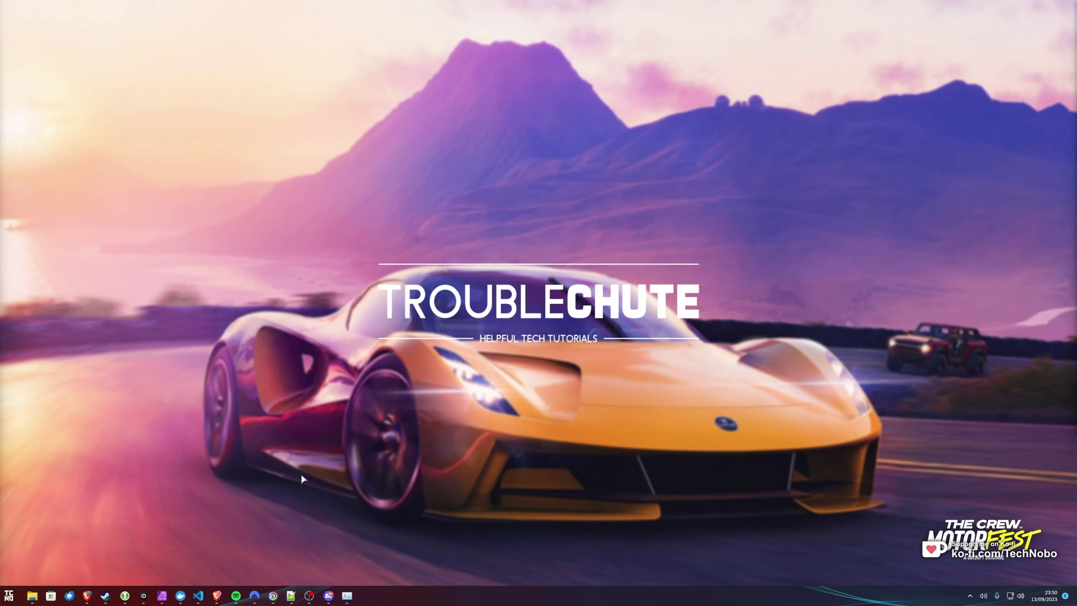
# Launch The Crew Motorfest from Ubisoft Connect and open the game's video options.
pyautogui.click(273, 595)
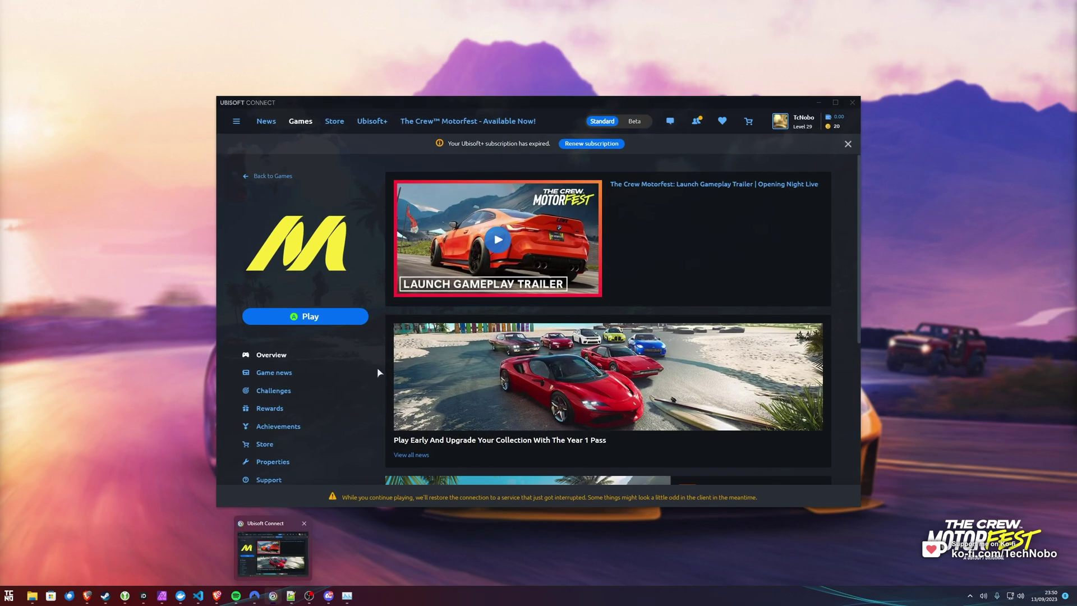
pyautogui.click(340, 318)
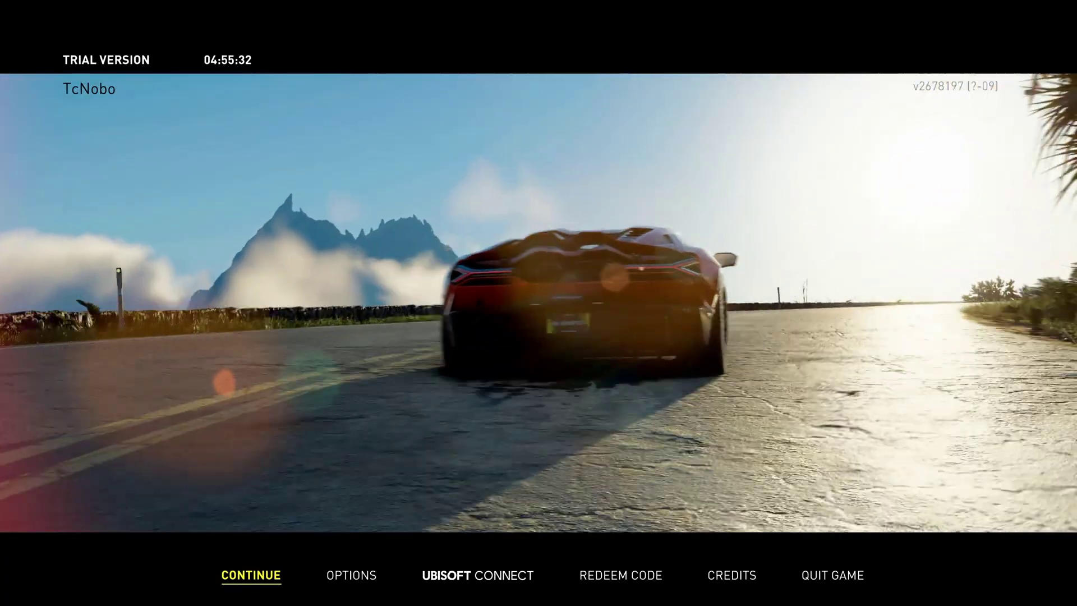
pyautogui.press('Right')
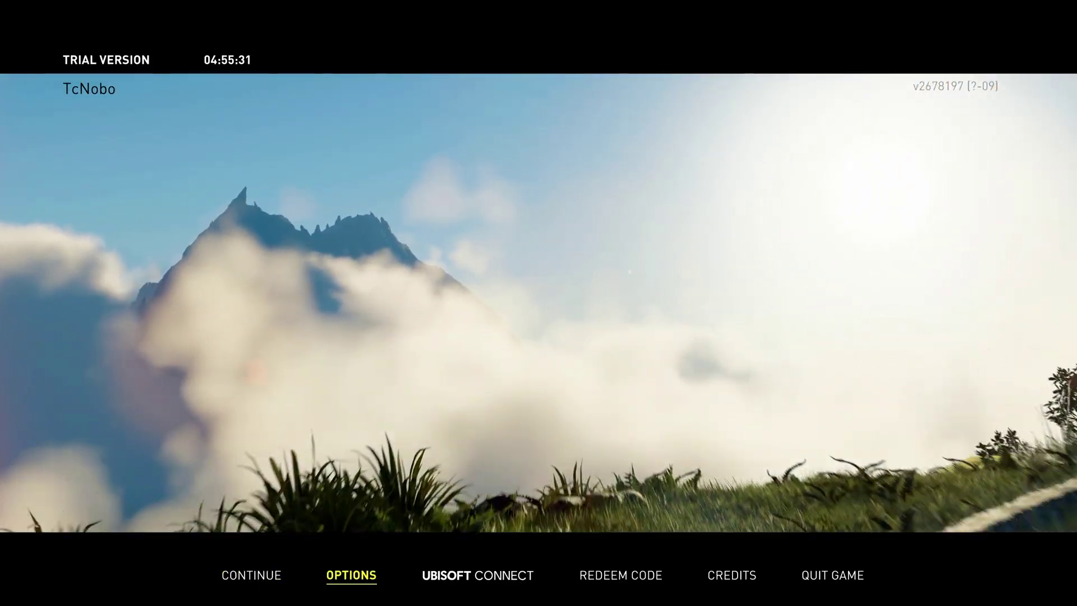
pyautogui.press('Return')
pyautogui.press('Down')
pyautogui.press('Down')
pyautogui.press('Down')
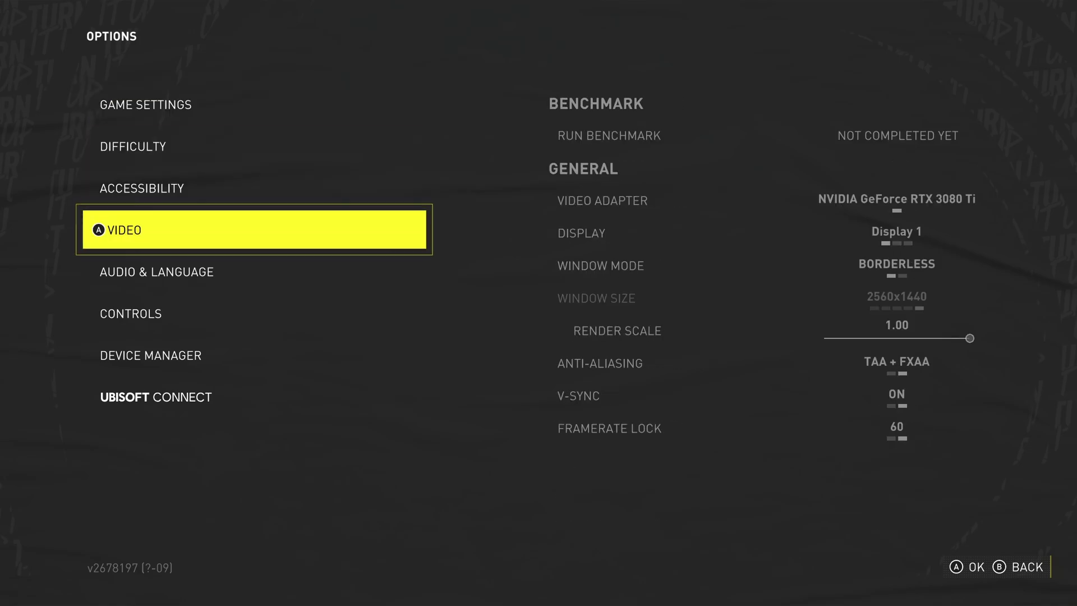
pyautogui.press('Return')
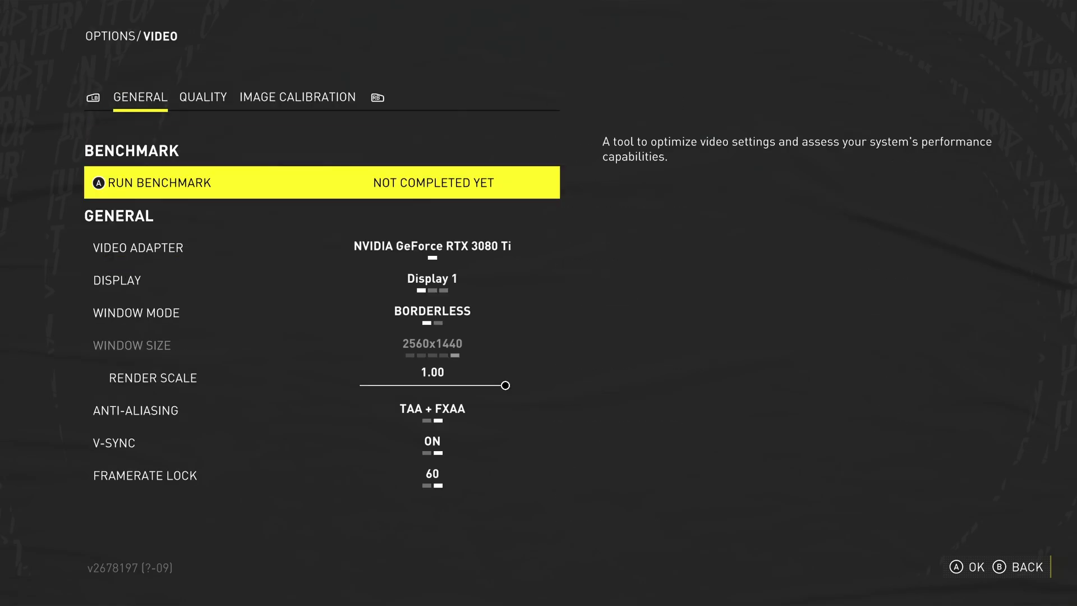
# Review the video adapter and display settings, and try the other window mode before returning to Borderless.
pyautogui.press('Down')
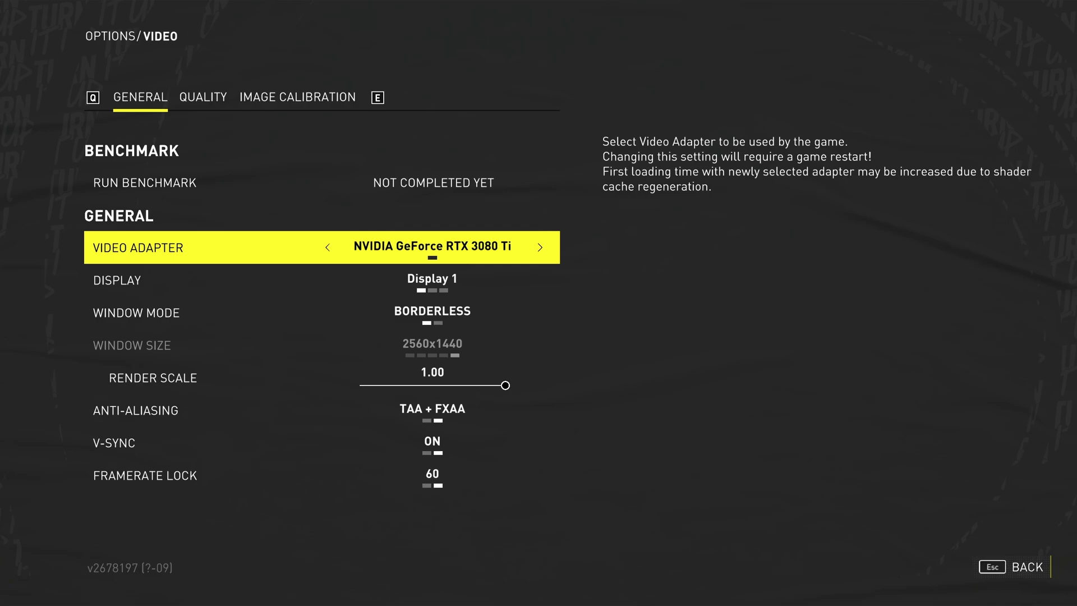
pyautogui.press('Down')
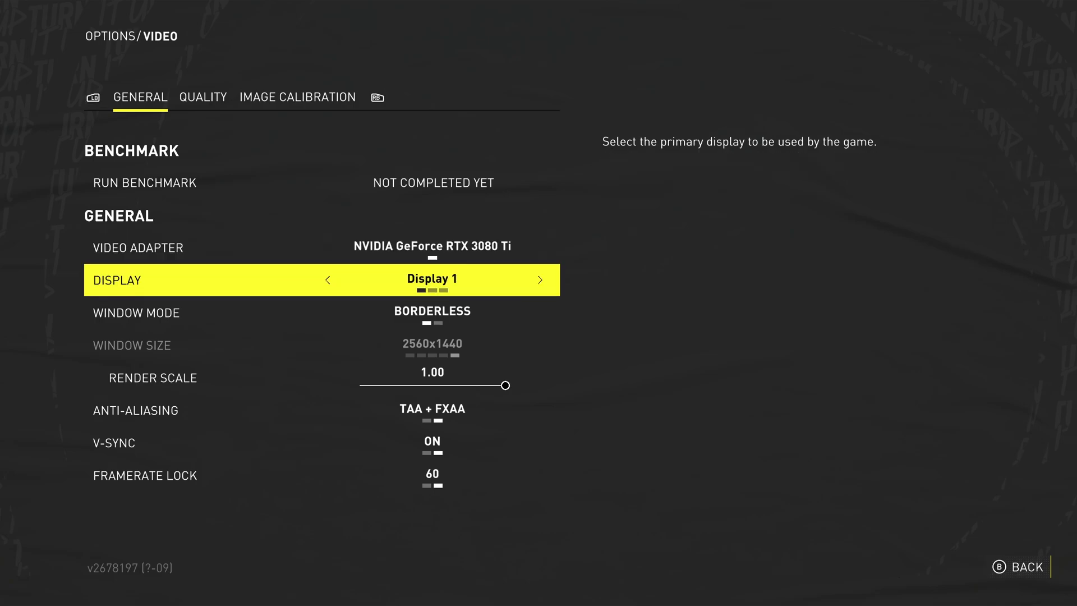
pyautogui.press('Down')
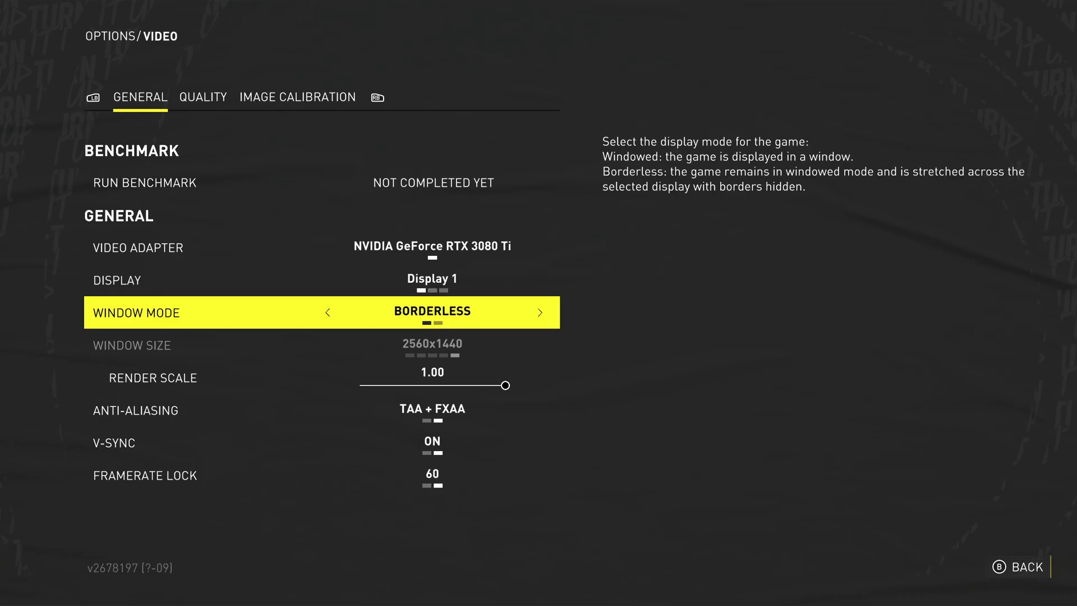
pyautogui.press('Right')
pyautogui.press('Left')
# Try a framerate lock of 30, and set it back to 60.
pyautogui.press('Down')
pyautogui.press('Down')
pyautogui.press('Down')
pyautogui.press('Down')
pyautogui.press('Down')
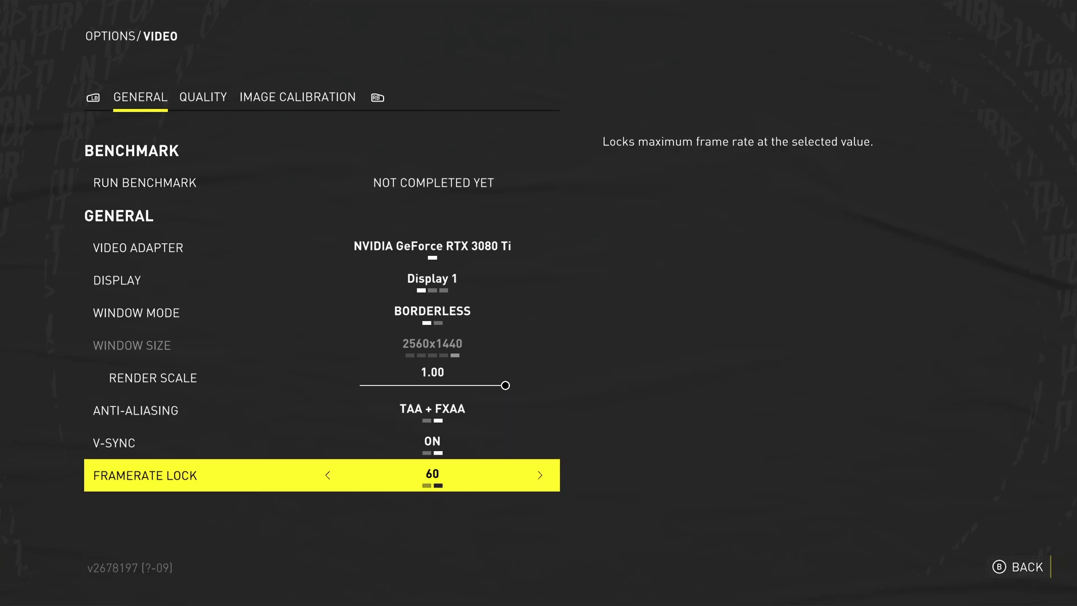
pyautogui.press('Left')
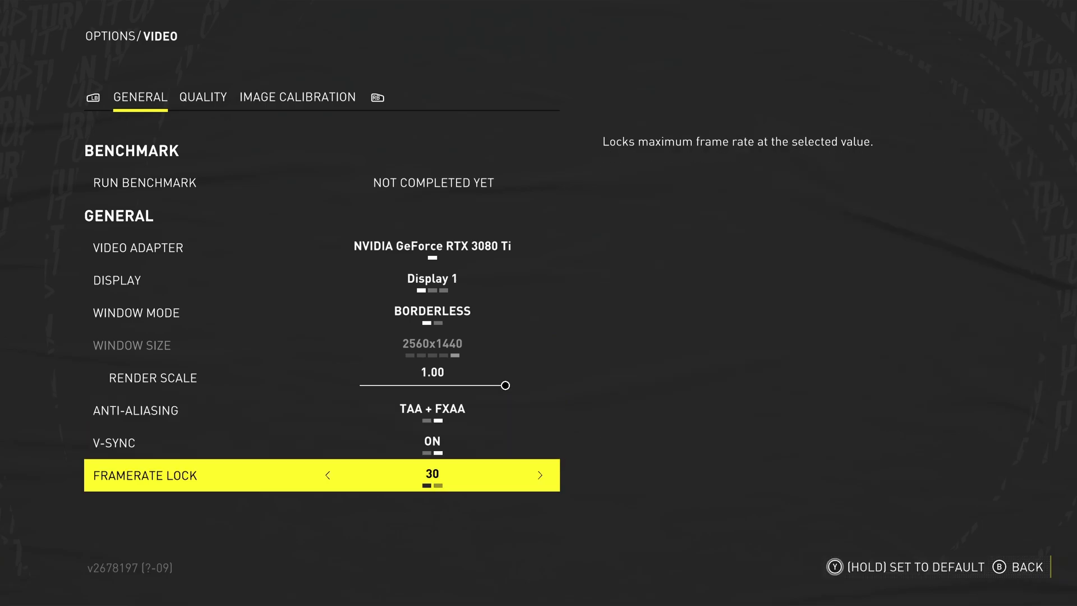
pyautogui.press('Right')
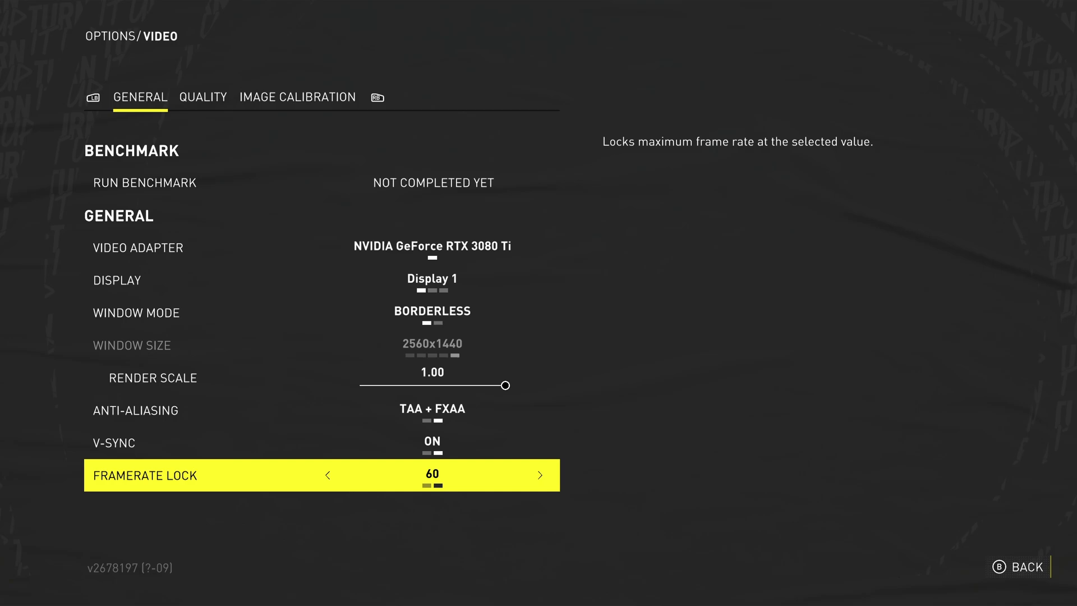
# Turn V-Sync off in the general video settings.
pyautogui.press('Up')
pyautogui.press('Left')
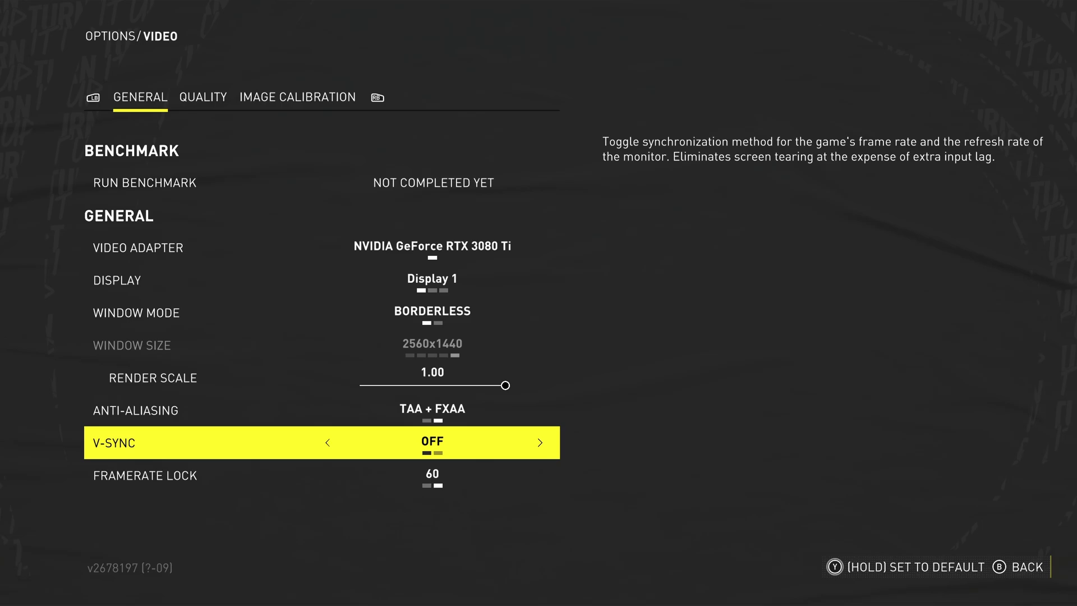
# Compare the TAA and TAA + FXAA anti-aliasing options in the preview image, ending on TAA + FXAA.
pyautogui.press('Up')
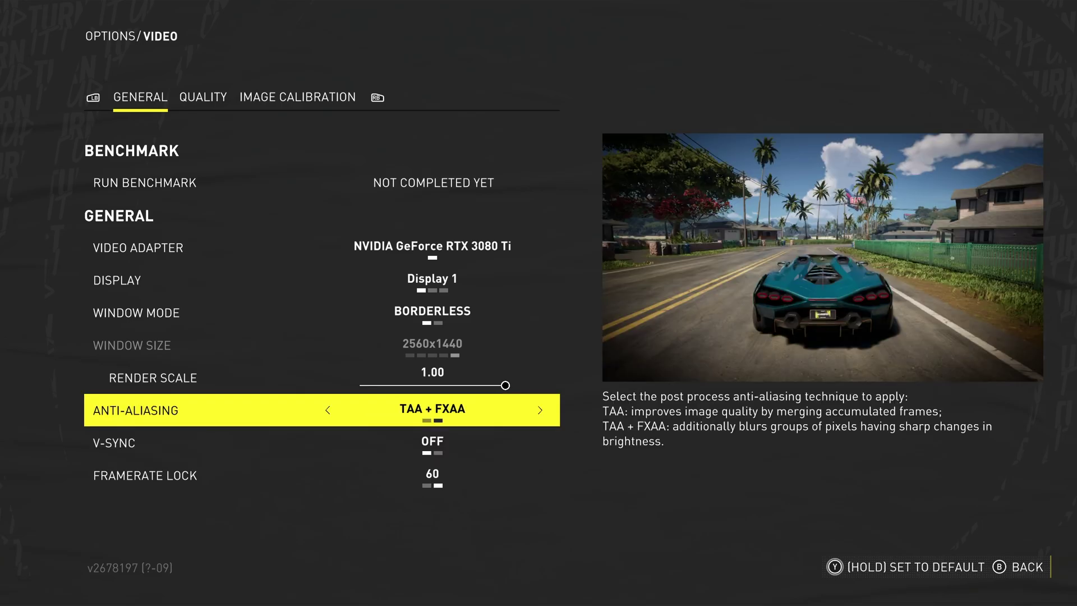
pyautogui.press('Right')
pyautogui.press('Right')
pyautogui.press('Right')
pyautogui.press('Right')
pyautogui.press('Left')
pyautogui.press('Right')
pyautogui.press('Left')
pyautogui.press('Right')
pyautogui.press('Left')
pyautogui.press('Right')
pyautogui.press('Left')
pyautogui.press('Right')
pyautogui.press('Left')
pyautogui.press('Right')
pyautogui.press('Left')
pyautogui.press('Right')
pyautogui.press('Left')
pyautogui.press('Right')
pyautogui.press('Left')
pyautogui.press('Right')
pyautogui.press('Left')
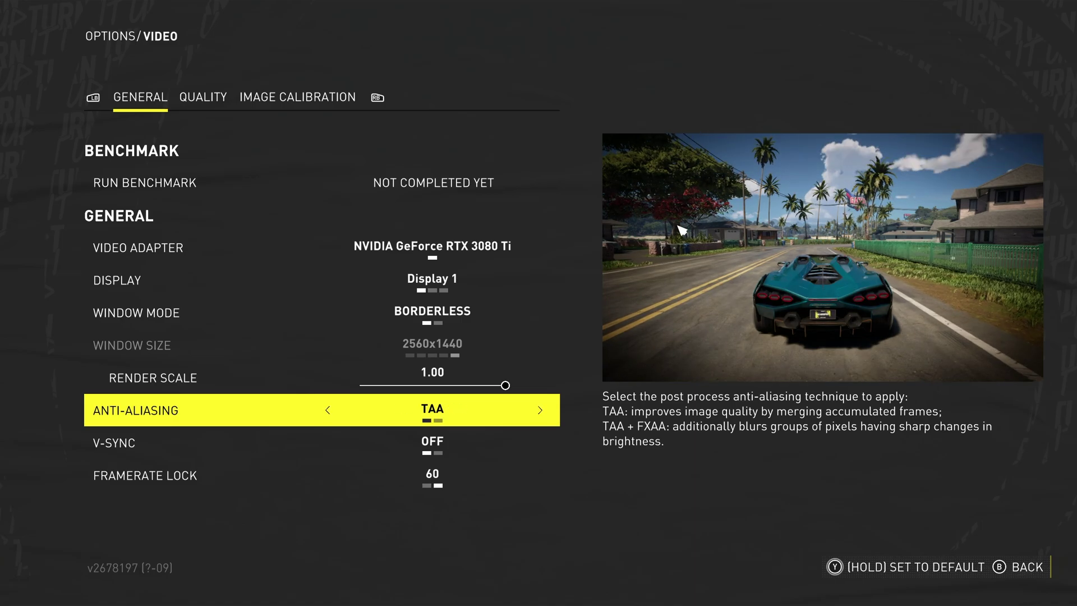
pyautogui.press('Right')
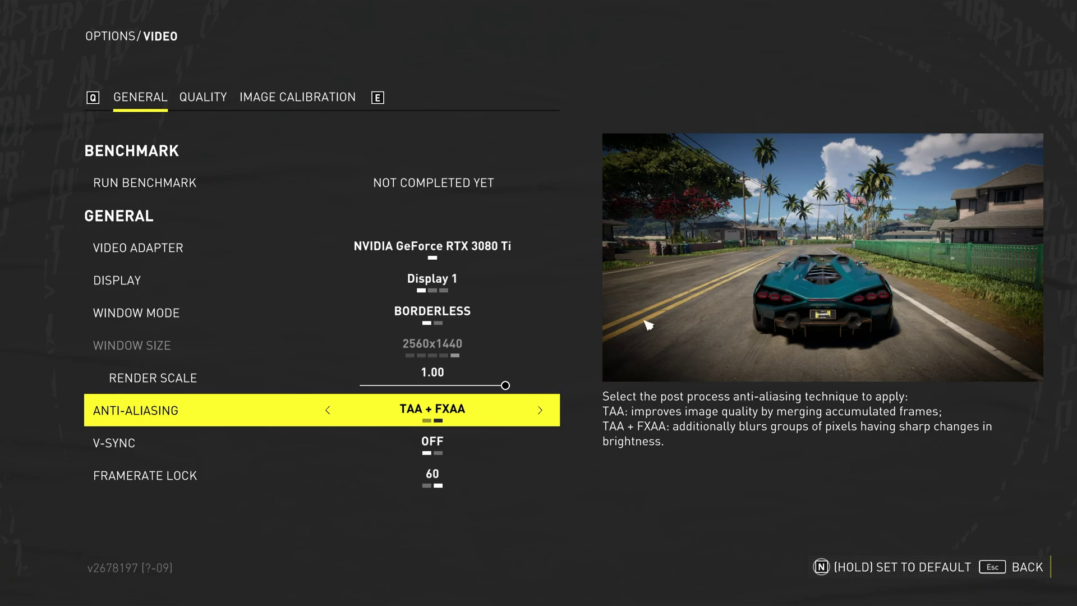
pyautogui.press('Left')
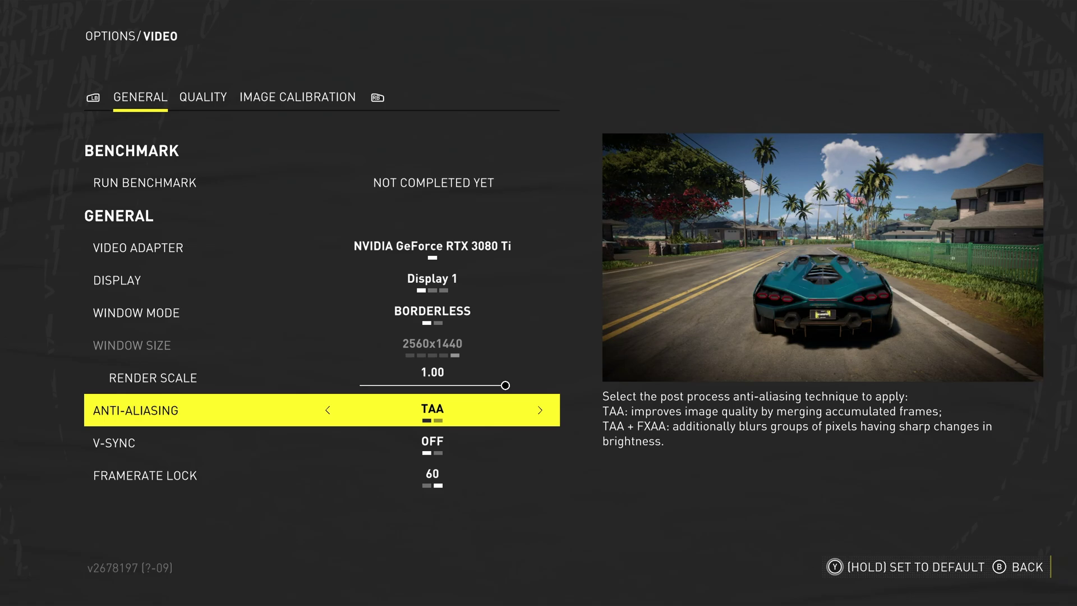
pyautogui.press('Right')
# Try lowering the render scale to 0.75, and return it to 1.00.
pyautogui.press('Up')
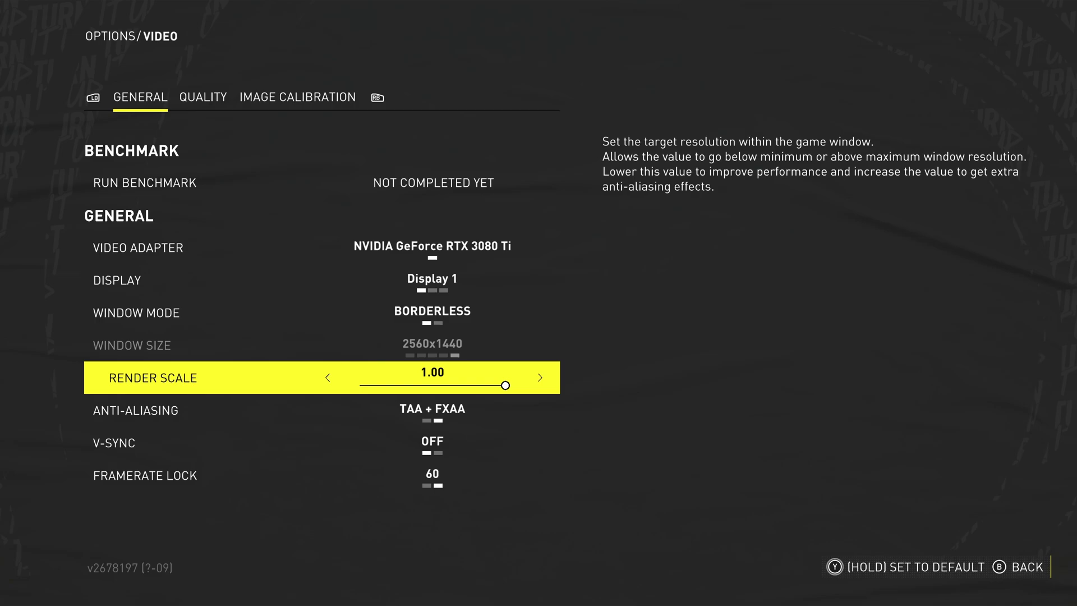
pyautogui.press('Left')
pyautogui.press('Left')
pyautogui.press('Left')
pyautogui.press('Left')
pyautogui.press('Left')
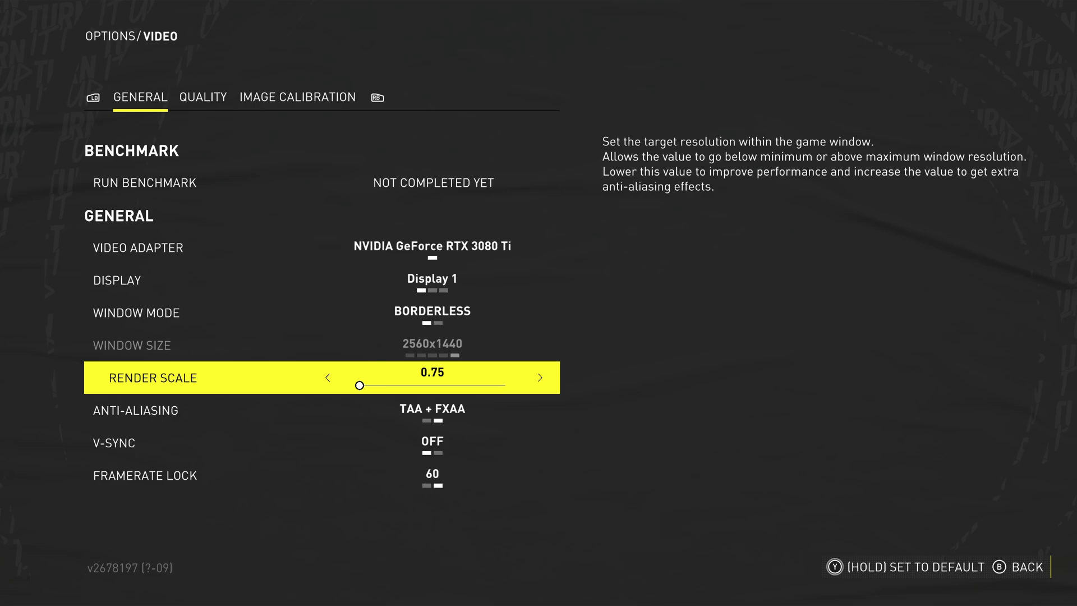
pyautogui.press('Right')
pyautogui.press('Right')
pyautogui.press('Right')
pyautogui.press('Right')
pyautogui.press('Right')
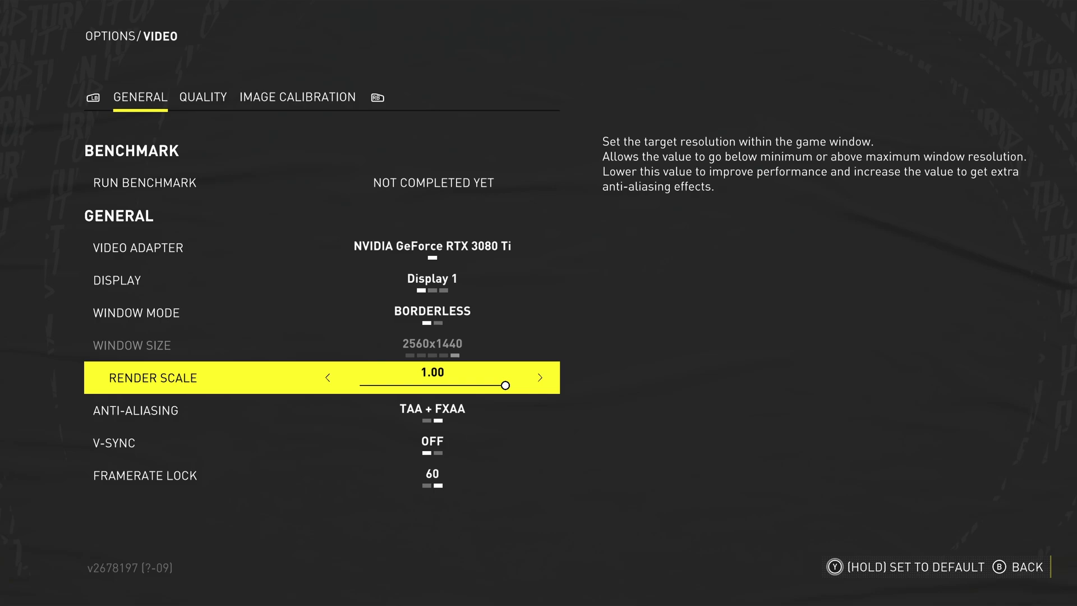
pyautogui.press('Left')
pyautogui.press('Left')
pyautogui.press('Left')
pyautogui.press('Left')
pyautogui.press('Right')
pyautogui.press('Right')
pyautogui.press('Right')
pyautogui.press('Right')
# Compare the video presets in the quality settings and set the video preset to Ultra.
pyautogui.press('e')
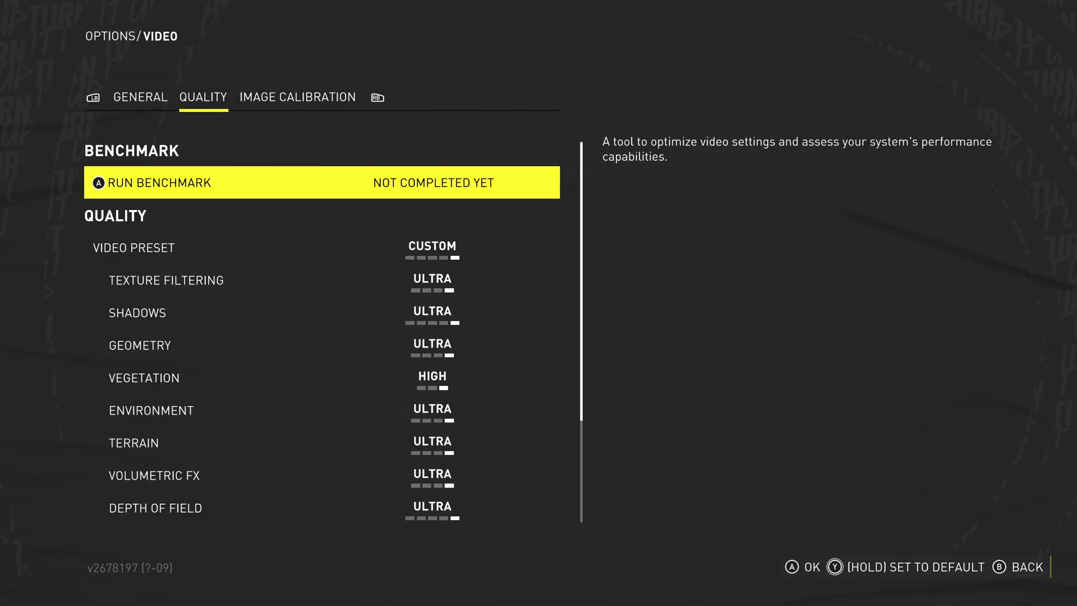
pyautogui.press('Down')
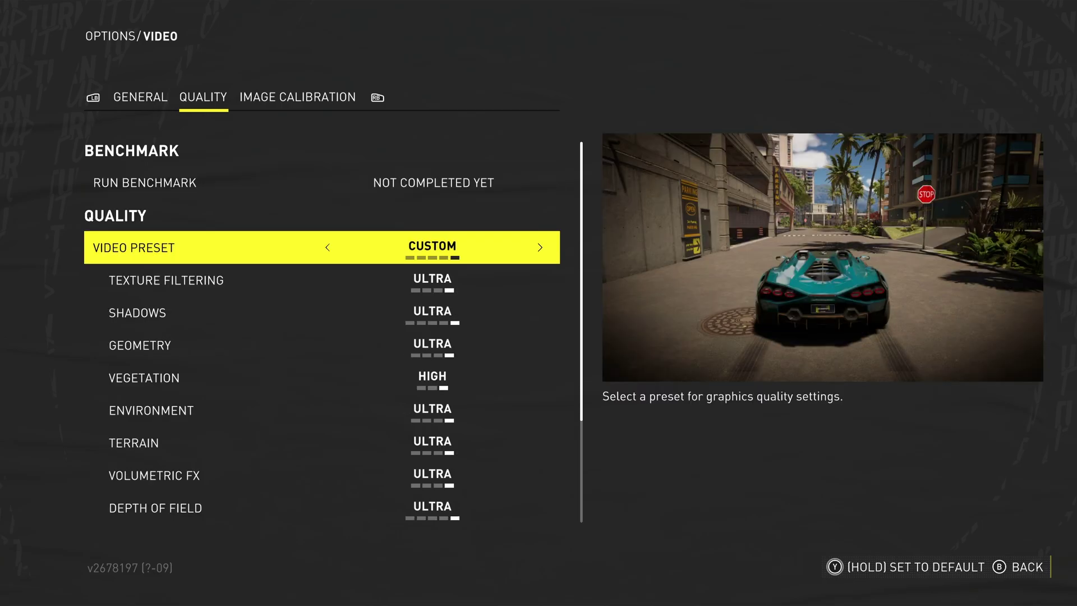
pyautogui.press('Left')
pyautogui.press('Left')
pyautogui.press('Left')
pyautogui.press('Left')
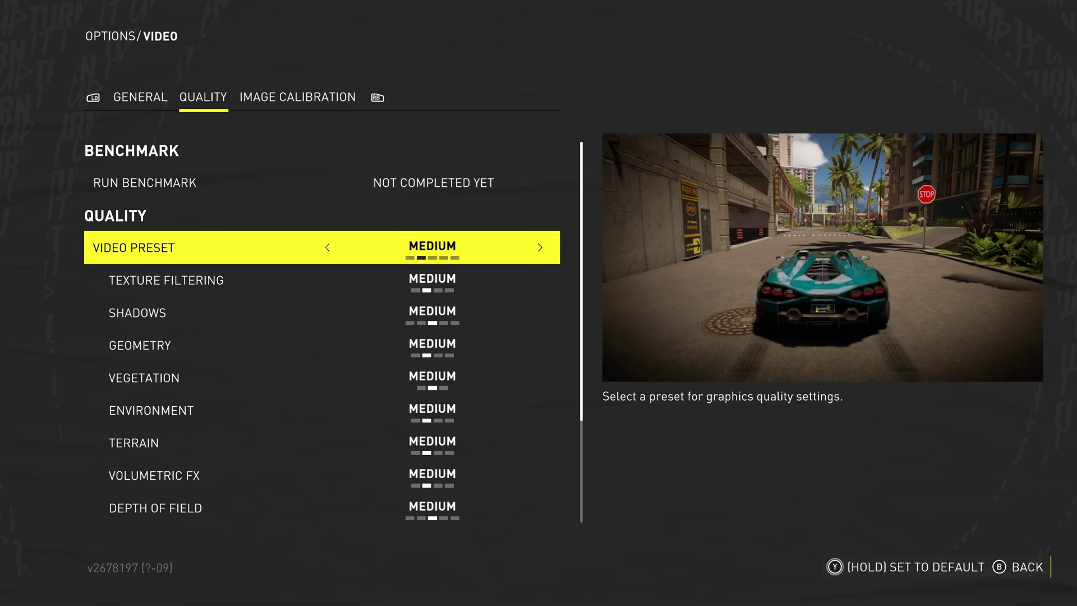
pyautogui.press('Right')
pyautogui.press('Right')
pyautogui.press('Right')
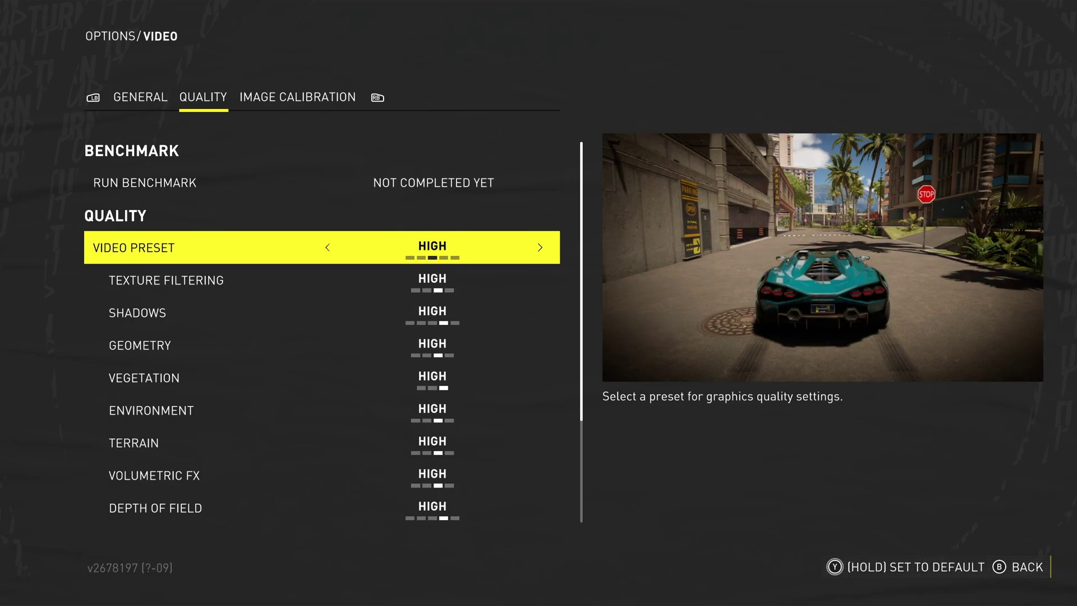
pyautogui.press('Left')
pyautogui.press('Left')
pyautogui.press('Left')
pyautogui.press('Right')
pyautogui.press('Right')
pyautogui.press('Right')
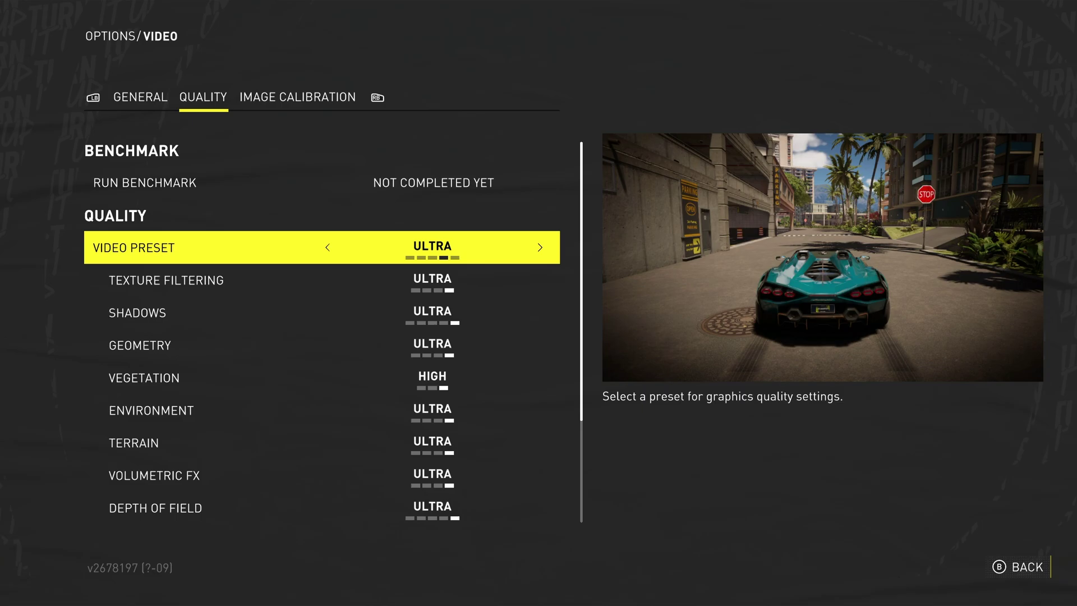
# Compare the texture filtering levels between Low and Ultra in the preview, and set texture filtering to Medium.
pyautogui.press('Down')
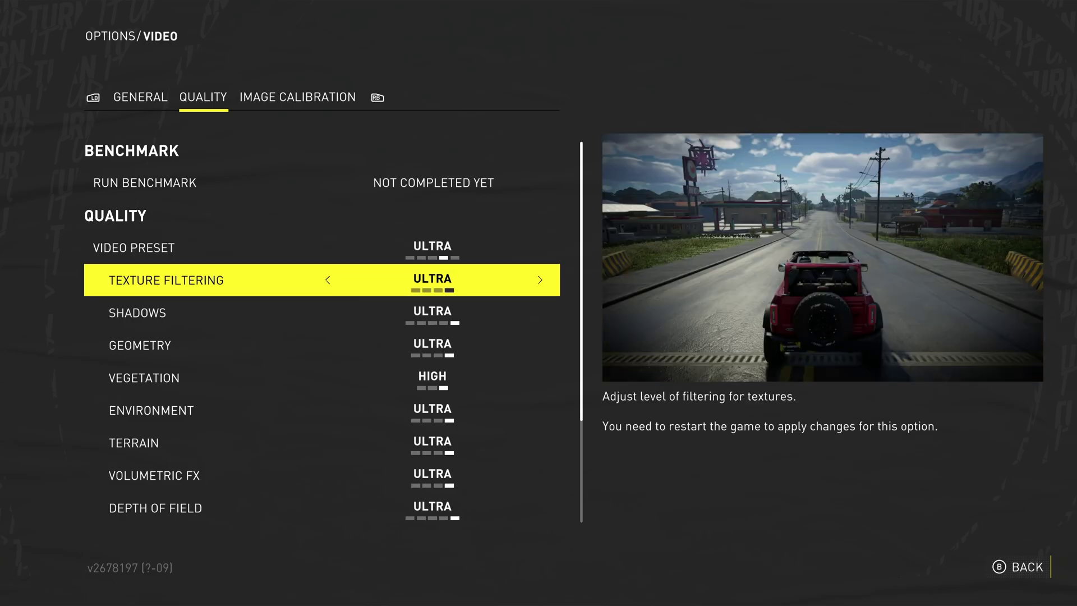
pyautogui.press('Left')
pyautogui.press('Left')
pyautogui.press('Left')
pyautogui.press('Right')
pyautogui.press('Right')
pyautogui.press('Right')
pyautogui.press('Left')
pyautogui.press('Left')
pyautogui.press('Left')
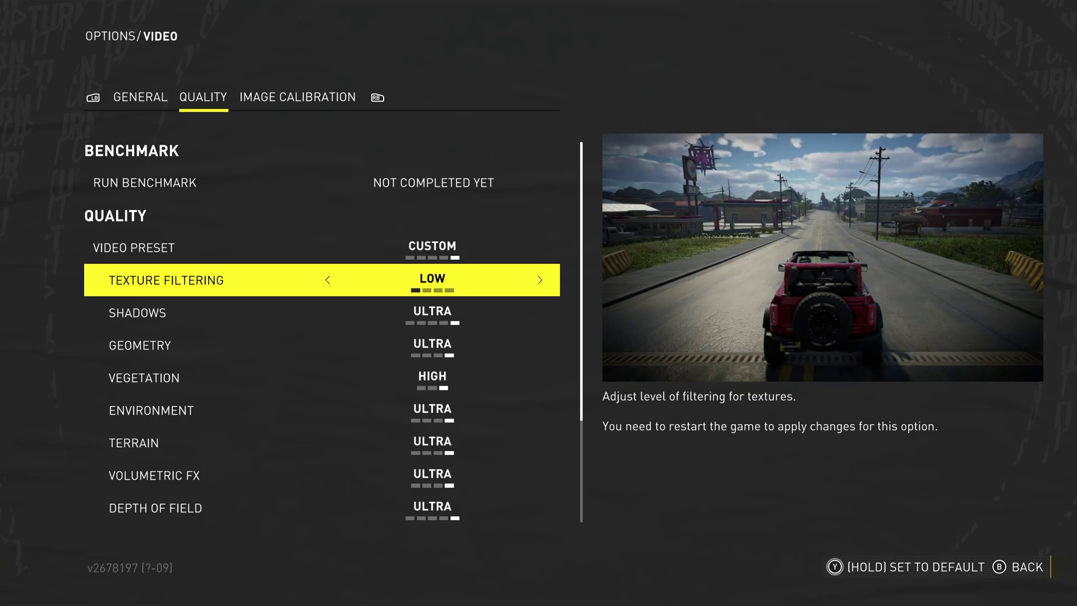
pyautogui.press('Right')
pyautogui.press('Right')
pyautogui.press('Right')
pyautogui.press('Left')
pyautogui.press('Left')
pyautogui.press('Left')
pyautogui.press('Right')
pyautogui.press('Right')
pyautogui.press('Right')
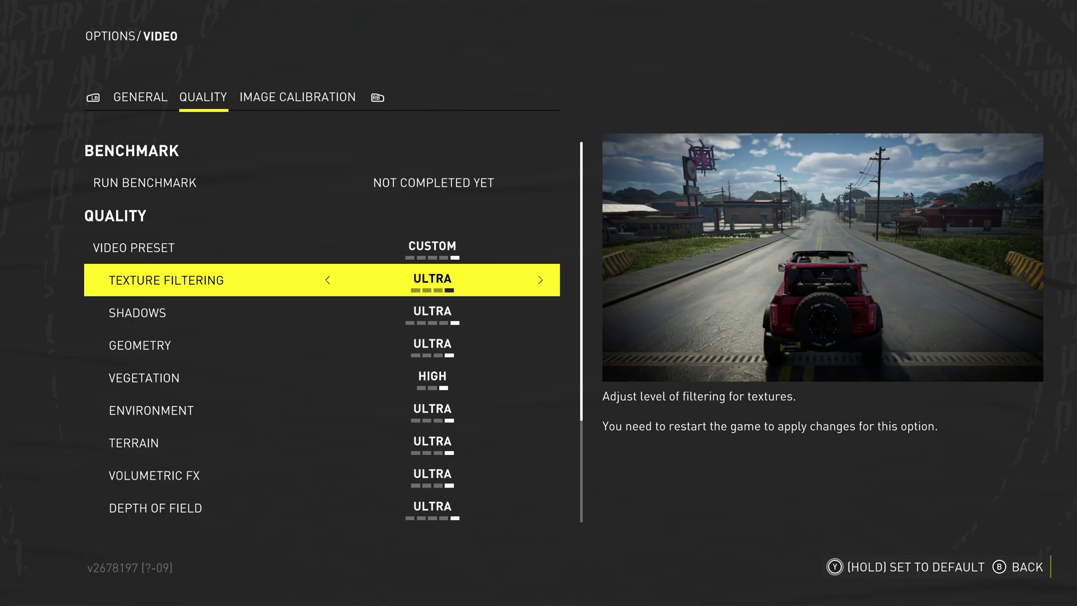
pyautogui.press('Left')
pyautogui.press('Left')
pyautogui.press('Left')
pyautogui.press('Right')
pyautogui.press('Right')
pyautogui.press('Right')
pyautogui.press('Right')
pyautogui.press('Right')
pyautogui.press('Right')
pyautogui.press('Right')
pyautogui.press('Left')
pyautogui.press('Left')
pyautogui.press('Left')
pyautogui.press('Right')
pyautogui.press('Right')
pyautogui.press('Right')
pyautogui.press('Left')
pyautogui.press('Left')
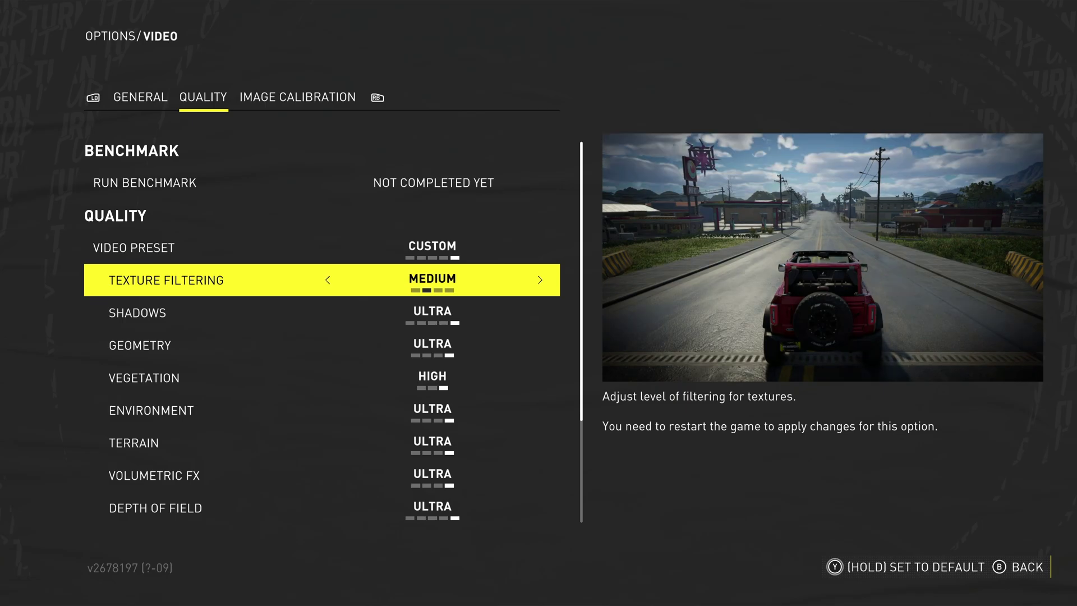
# Compare the shadow quality levels between Off and Ultra in the preview, and set shadows to Low.
pyautogui.press('Down')
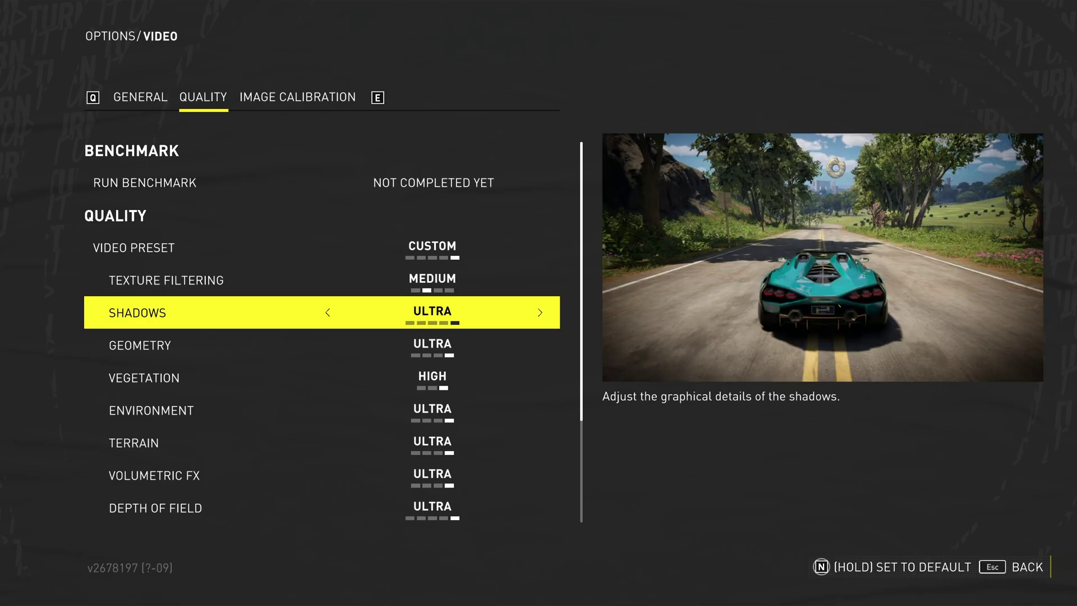
pyautogui.press('Left')
pyautogui.press('Left')
pyautogui.press('Left')
pyautogui.press('Left')
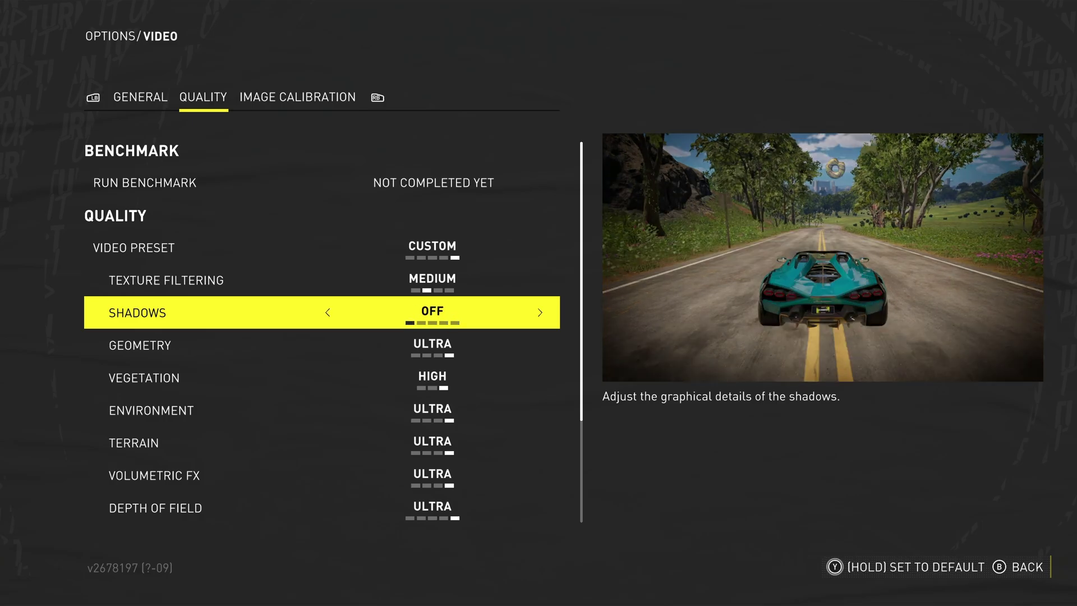
pyautogui.press('Right')
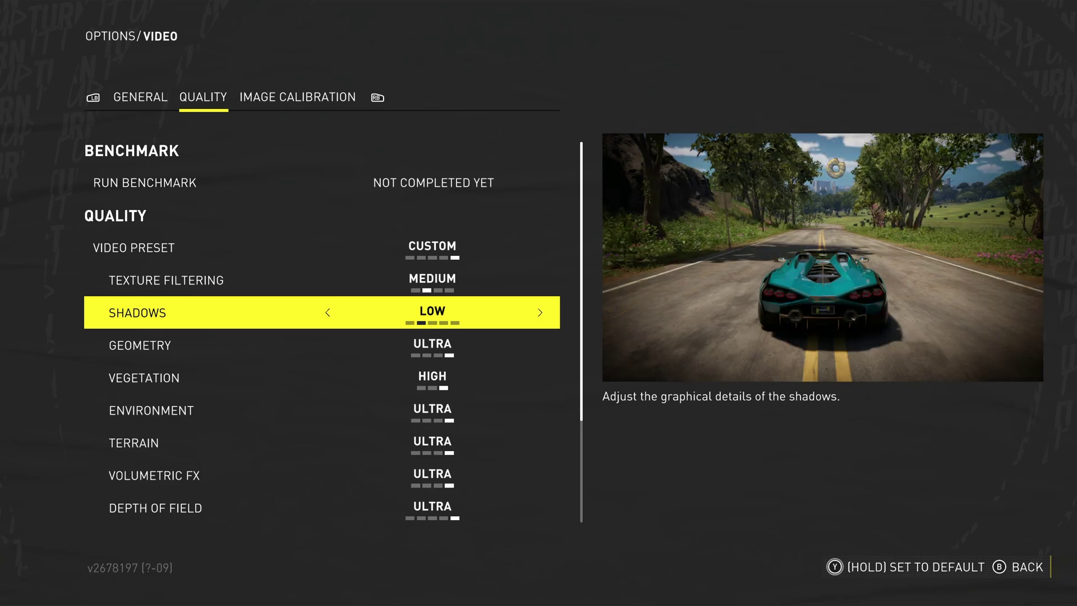
pyautogui.press('Left')
pyautogui.press('Right')
pyautogui.press('Left')
pyautogui.press('Right')
pyautogui.press('Right')
pyautogui.press('Right')
pyautogui.press('Right')
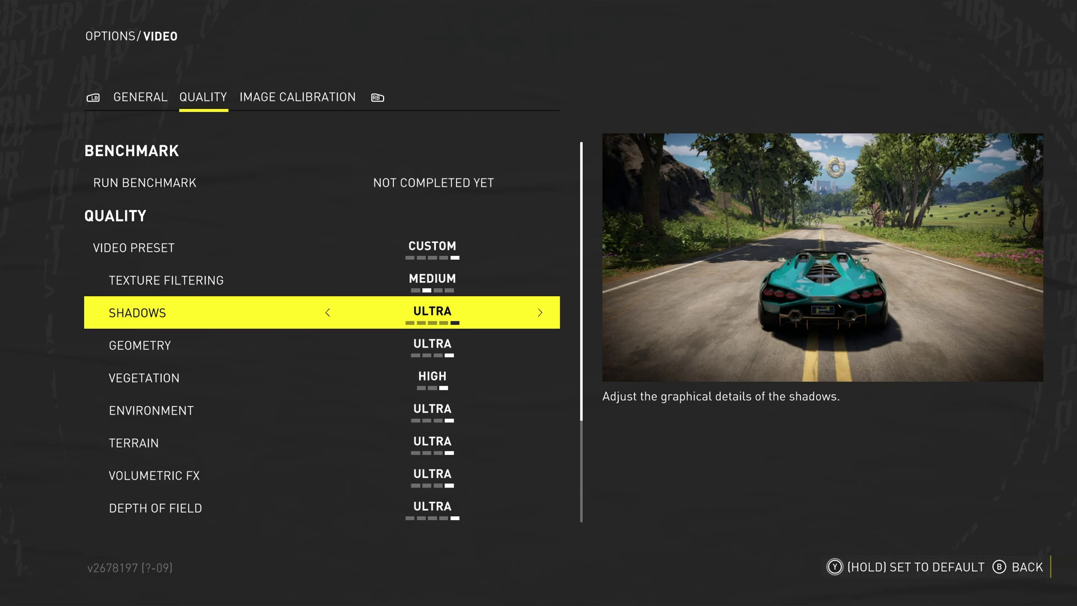
pyautogui.press('Left')
pyautogui.press('Left')
pyautogui.press('Left')
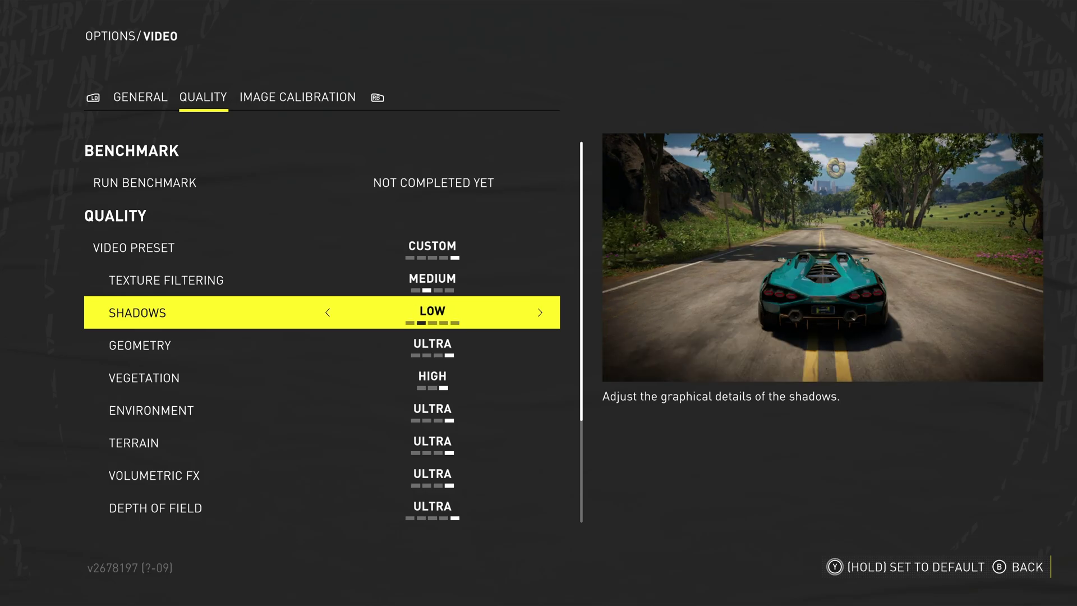
pyautogui.press('Right')
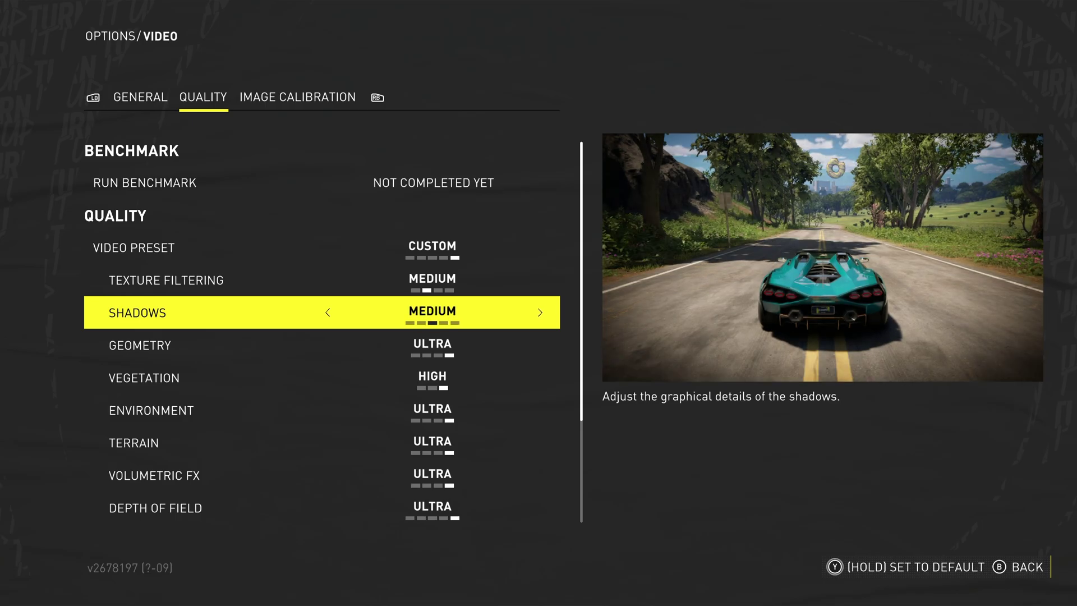
pyautogui.press('Right')
pyautogui.press('Right')
pyautogui.press('Left')
pyautogui.press('Left')
pyautogui.press('Right')
pyautogui.press('Right')
pyautogui.press('Left')
pyautogui.press('Left')
pyautogui.press('Left')
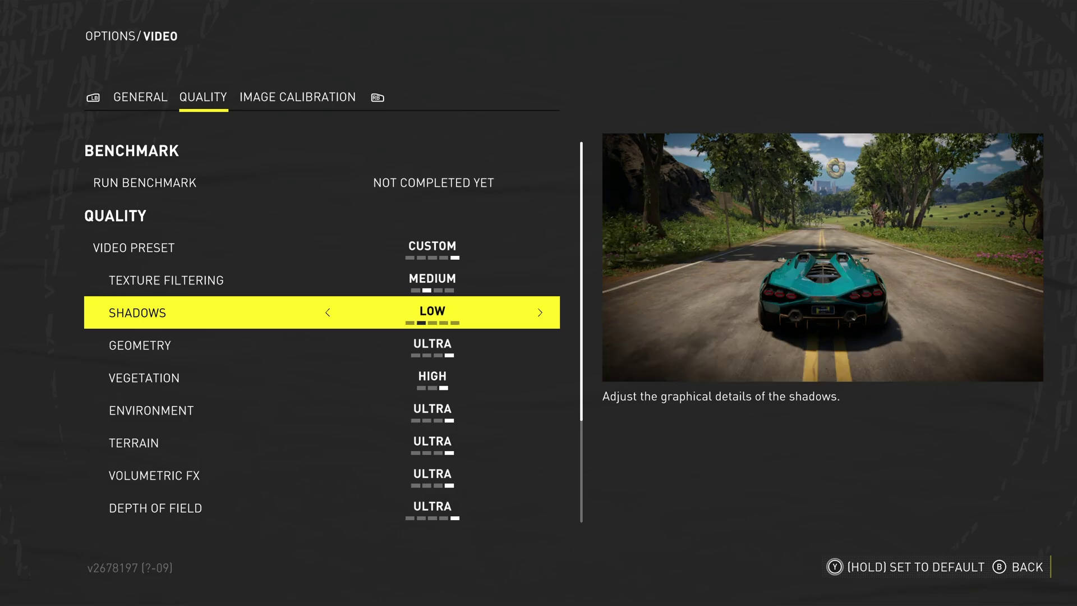
# Compare the Low and Medium shadow levels in the preview, and set shadows to Medium.
pyautogui.press('Right')
pyautogui.press('Left')
pyautogui.press('Right')
pyautogui.press('Left')
pyautogui.press('Right')
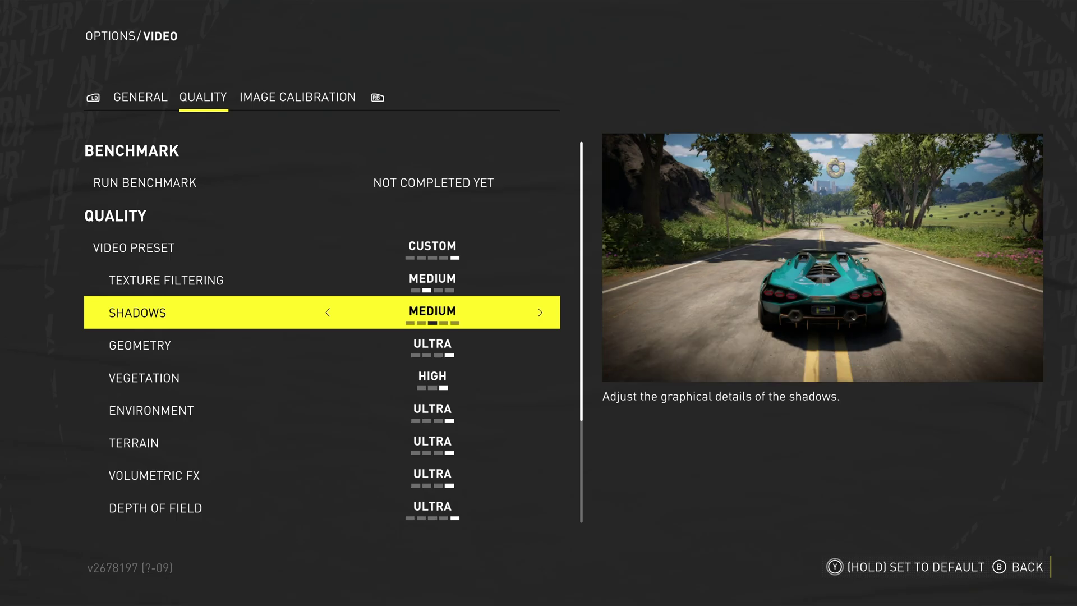
# Compare the geometry levels between Low and Ultra in the preview, and return geometry to Ultra.
pyautogui.press('Down')
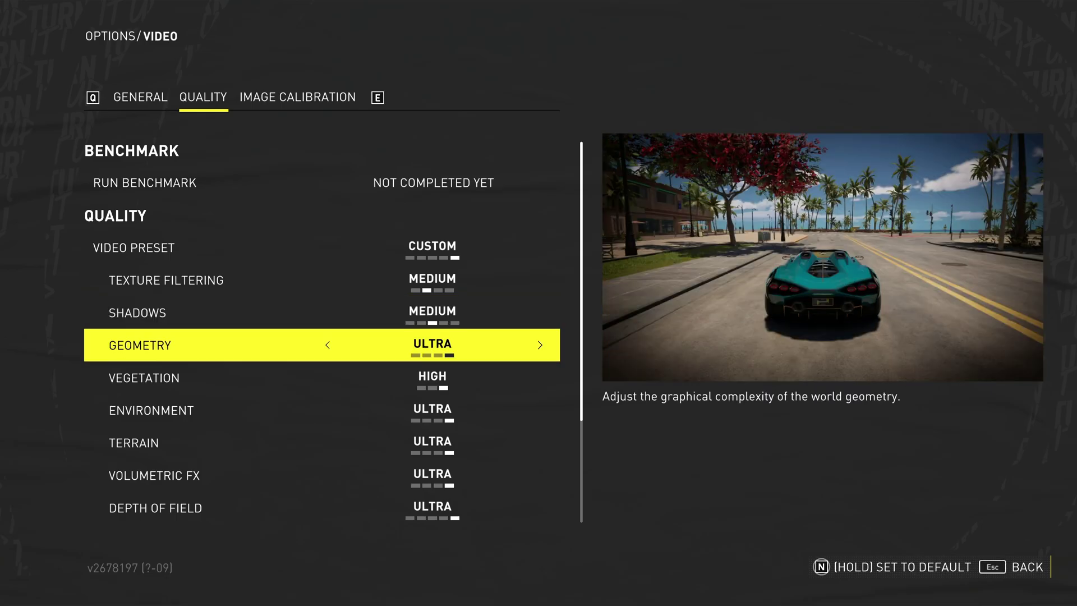
pyautogui.press('Left')
pyautogui.press('Left')
pyautogui.press('Left')
pyautogui.press('Right')
pyautogui.press('Right')
pyautogui.press('Left')
pyautogui.press('Left')
pyautogui.press('Right')
pyautogui.press('Right')
pyautogui.press('Left')
pyautogui.press('Right')
pyautogui.press('Left')
pyautogui.press('Right')
pyautogui.press('Left')
pyautogui.press('Left')
pyautogui.press('Right')
pyautogui.press('Right')
pyautogui.press('Right')
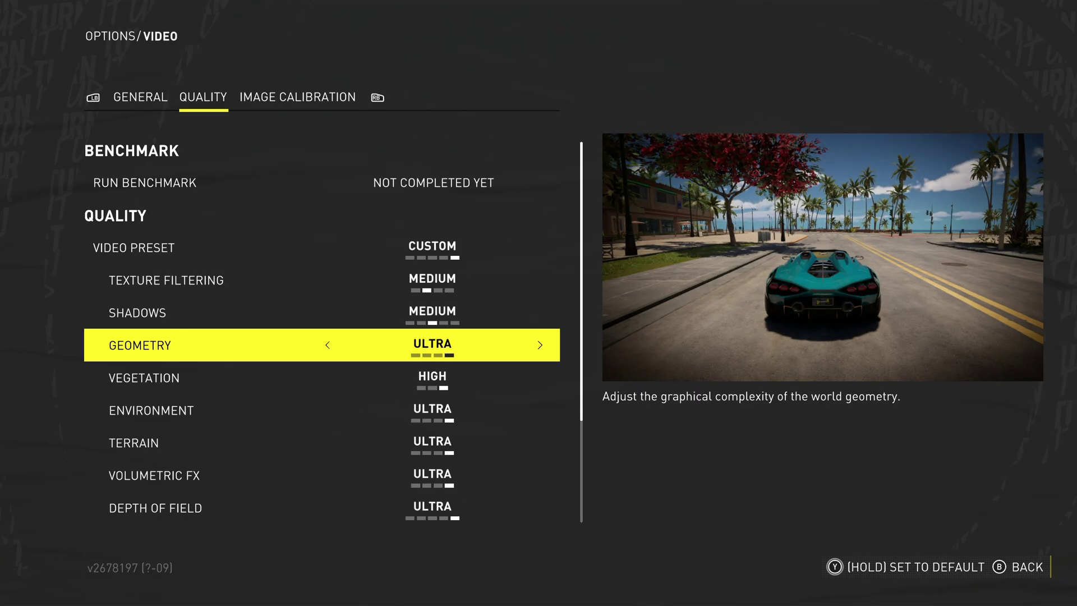
pyautogui.press('Right')
pyautogui.press('Right')
pyautogui.press('Right')
pyautogui.press('Right')
pyautogui.press('Left')
pyautogui.press('Left')
pyautogui.press('Left')
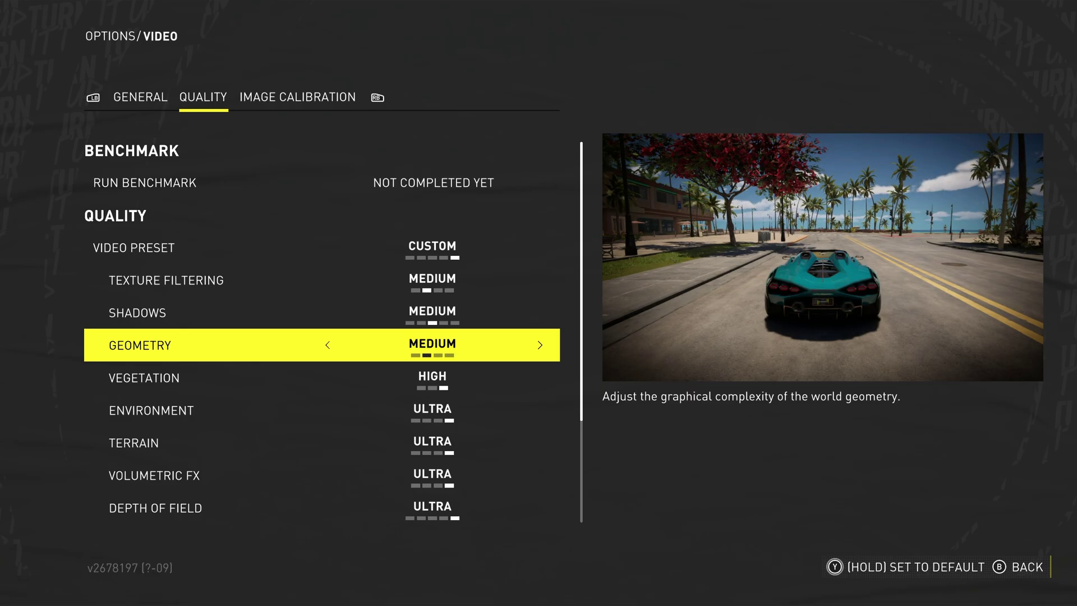
pyautogui.press('Right')
pyautogui.press('Right')
pyautogui.press('Right')
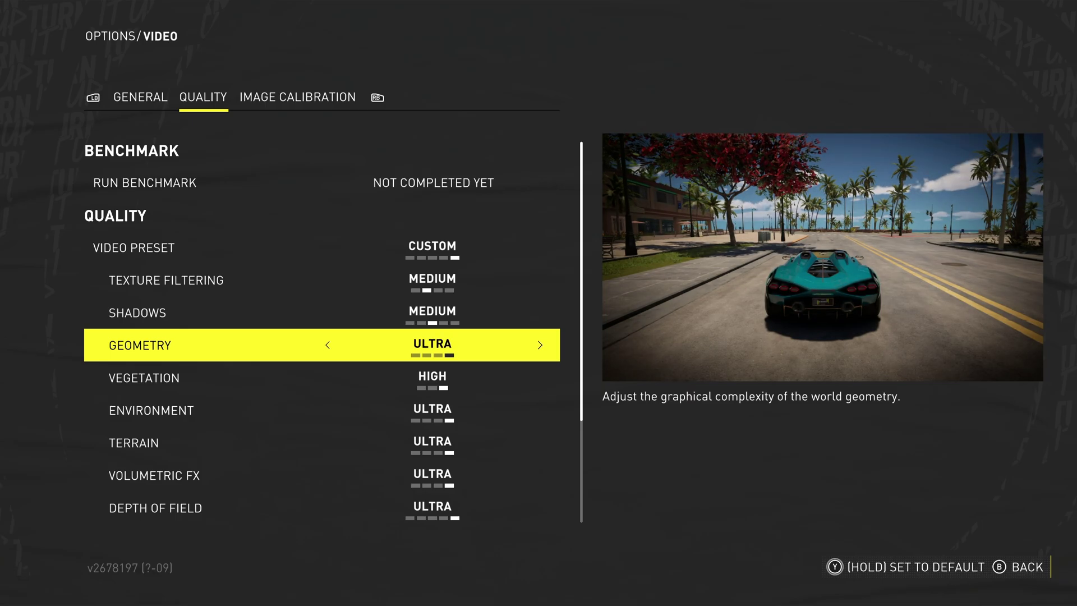
pyautogui.press('Left')
pyautogui.press('Left')
pyautogui.press('Left')
pyautogui.press('Right')
pyautogui.press('Right')
pyautogui.press('Right')
# Compare the vegetation levels between Low and High in the preview, and set vegetation to Medium.
pyautogui.press('Down')
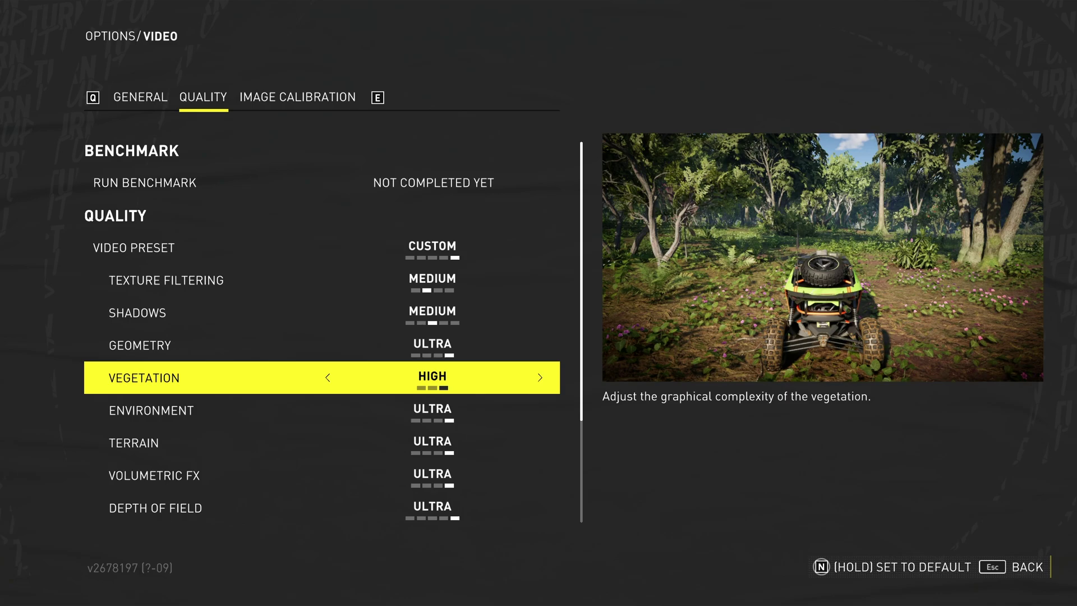
pyautogui.press('Left')
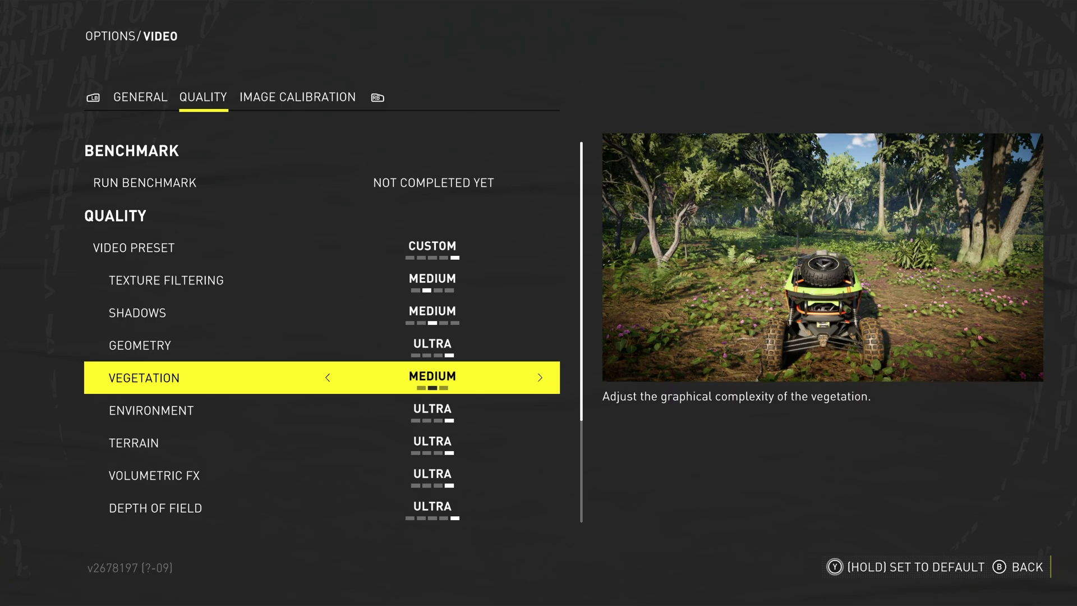
pyautogui.press('Left')
pyautogui.press('Right')
pyautogui.press('Right')
pyautogui.press('Left')
pyautogui.press('Left')
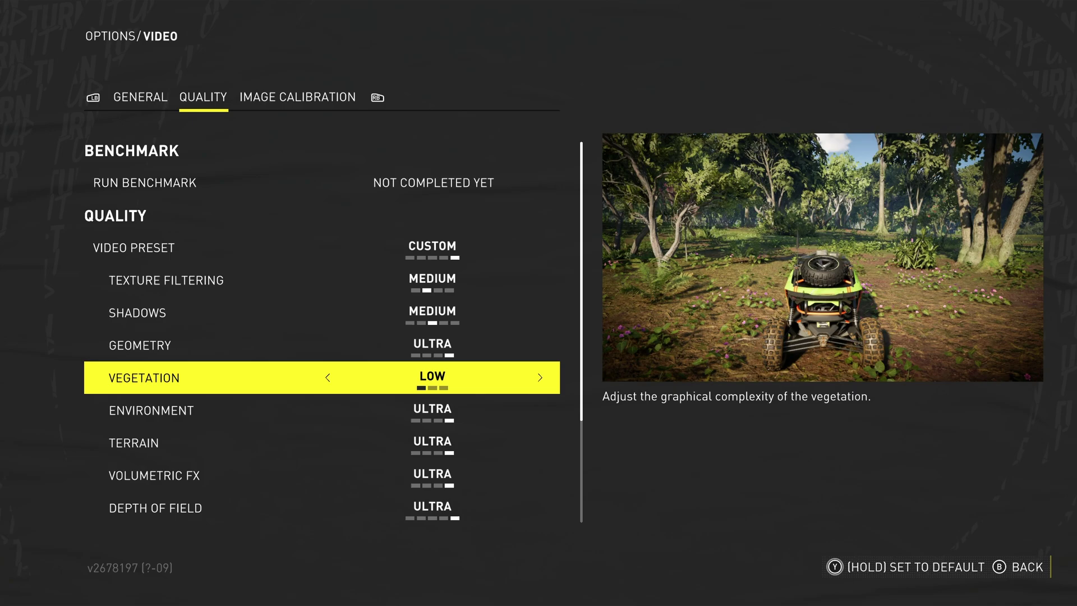
pyautogui.press('Right')
pyautogui.press('Right')
pyautogui.press('Left')
pyautogui.press('Right')
pyautogui.press('Left')
pyautogui.press('Left')
pyautogui.press('Right')
pyautogui.press('Left')
pyautogui.press('Right')
pyautogui.press('Right')
pyautogui.press('Left')
pyautogui.press('Left')
pyautogui.press('Right')
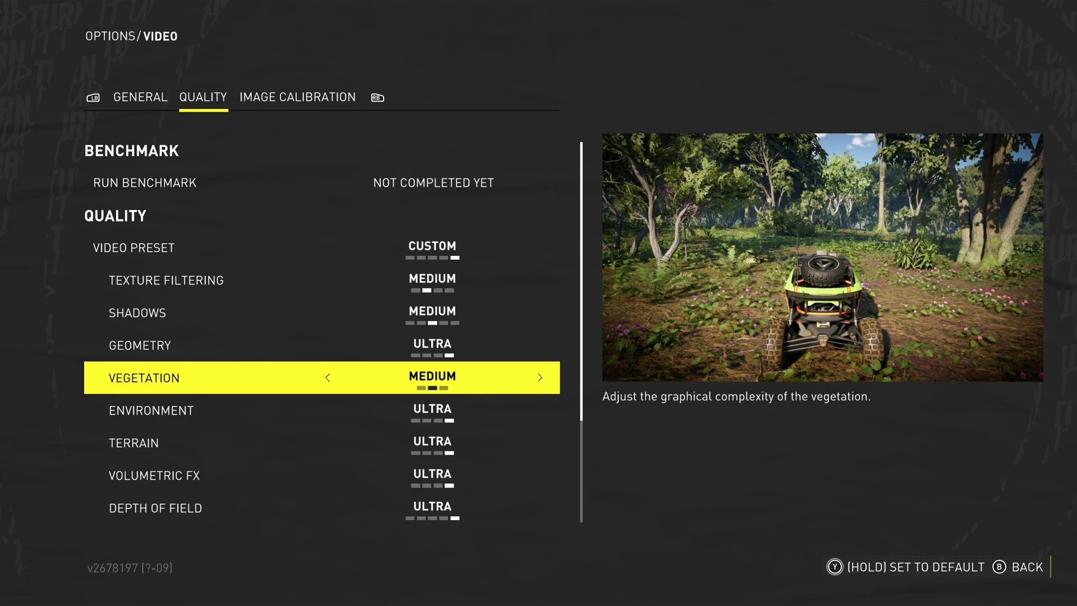
pyautogui.press('Left')
pyautogui.press('Right')
pyautogui.press('Right')
pyautogui.press('Left')
pyautogui.press('Right')
pyautogui.press('Left')
pyautogui.press('Right')
pyautogui.press('Left')
pyautogui.press('Right')
pyautogui.press('Left')
pyautogui.press('Right')
pyautogui.press('Left')
pyautogui.press('Right')
pyautogui.press('Left')
pyautogui.press('Left')
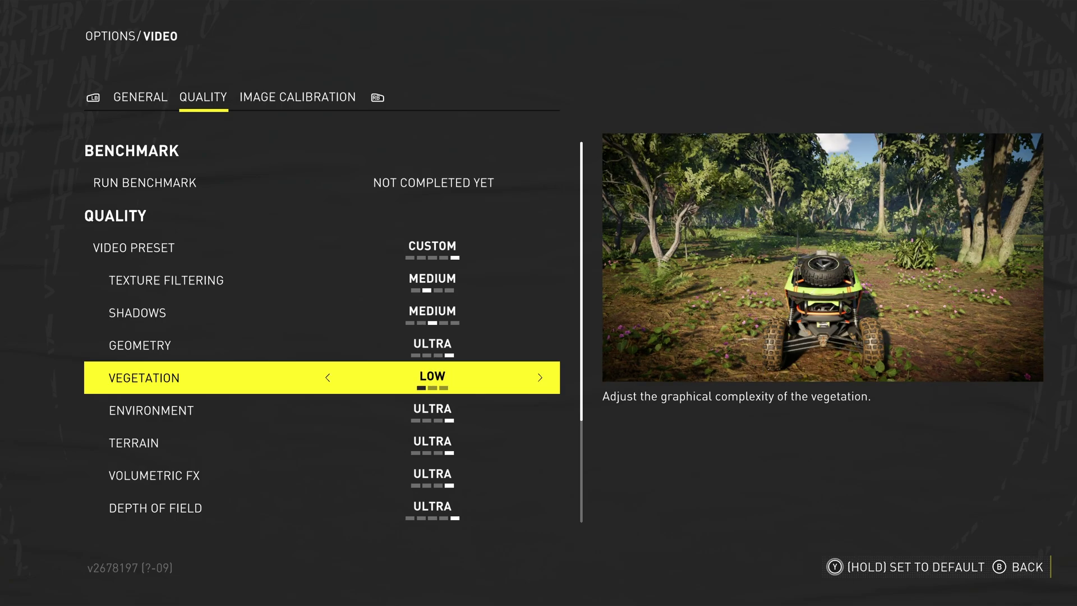
pyautogui.press('Right')
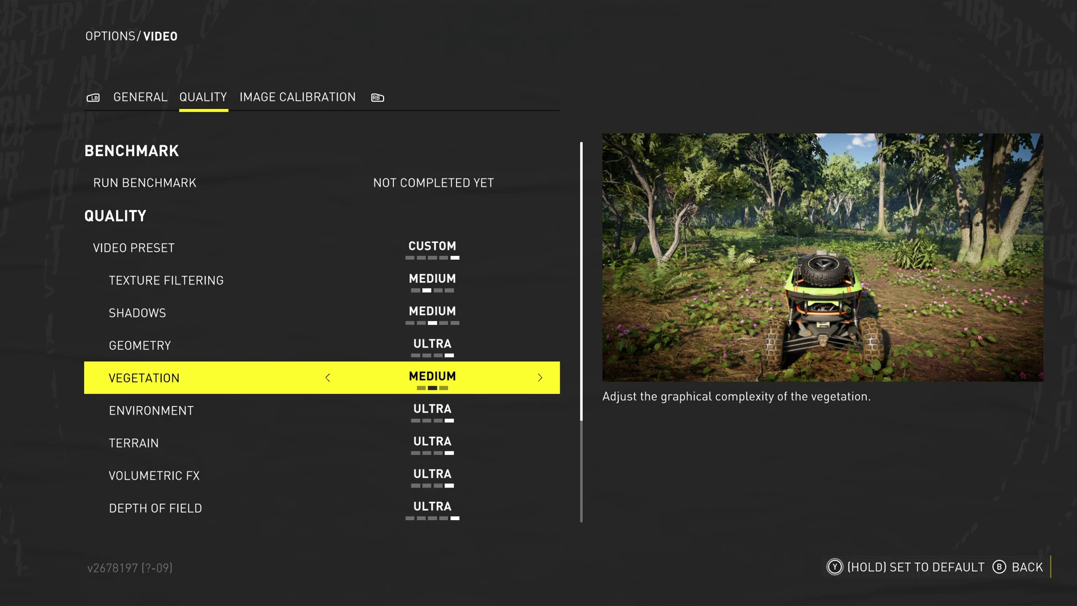
# Compare the environment levels between Low and Ultra in the preview, and set environment to Medium.
pyautogui.press('Down')
pyautogui.press('Left')
pyautogui.press('Left')
pyautogui.press('Left')
pyautogui.press('Right')
pyautogui.press('Right')
pyautogui.press('Right')
pyautogui.press('Left')
pyautogui.press('Left')
pyautogui.press('Left')
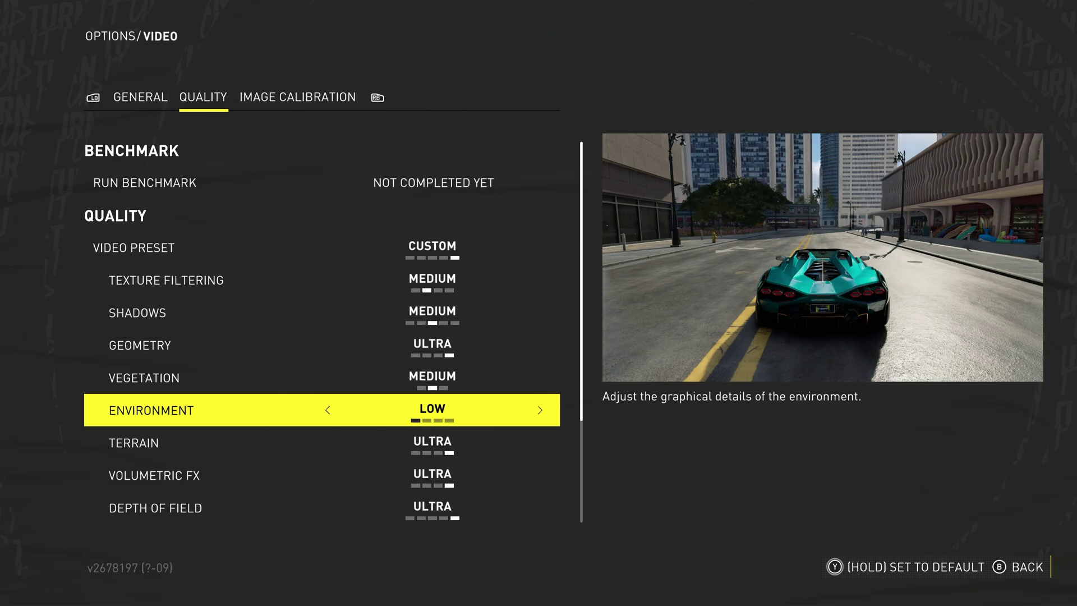
pyautogui.press('Right')
pyautogui.press('Left')
pyautogui.press('Right')
pyautogui.press('Left')
pyautogui.press('Right')
pyautogui.press('Left')
pyautogui.press('Right')
pyautogui.press('Right')
pyautogui.press('Right')
pyautogui.press('Left')
pyautogui.press('Left')
pyautogui.press('Right')
pyautogui.press('Right')
pyautogui.press('Left')
pyautogui.press('Left')
pyautogui.press('Left')
pyautogui.press('Right')
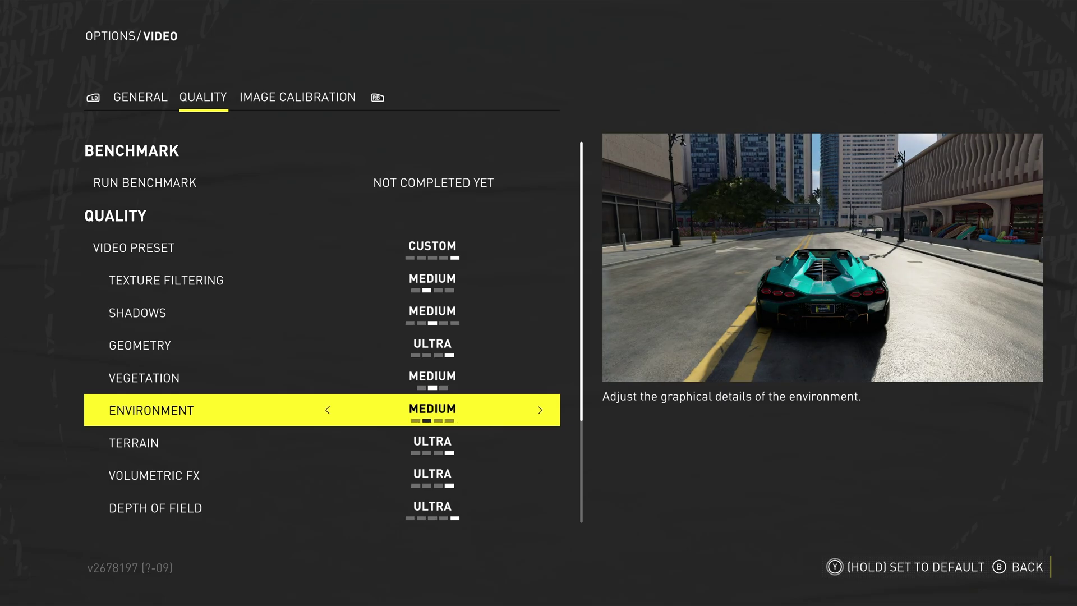
pyautogui.press('Left')
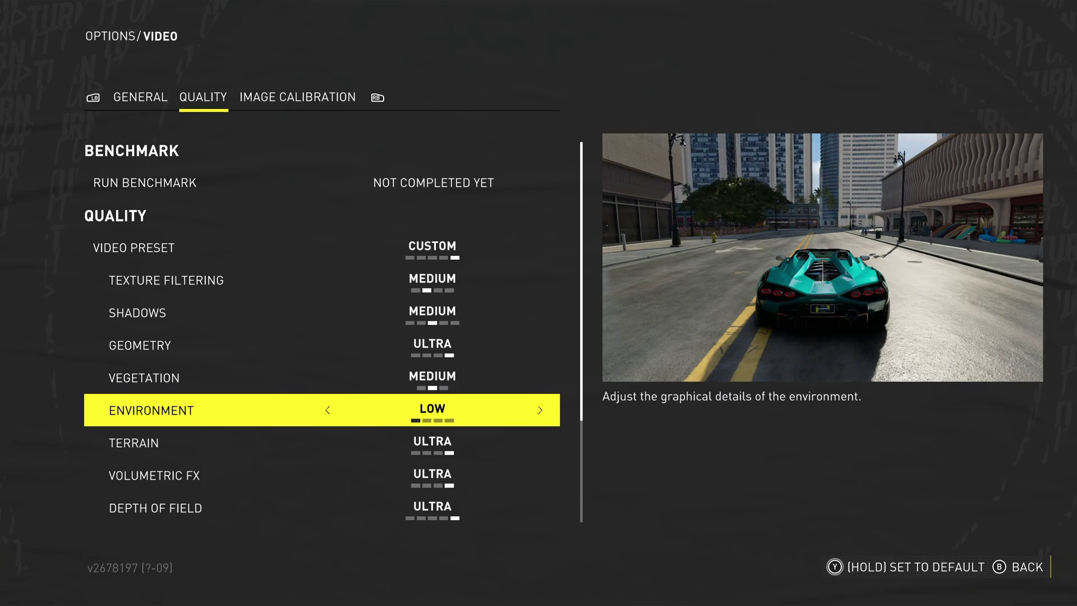
pyautogui.press('Right')
pyautogui.press('Right')
pyautogui.press('Right')
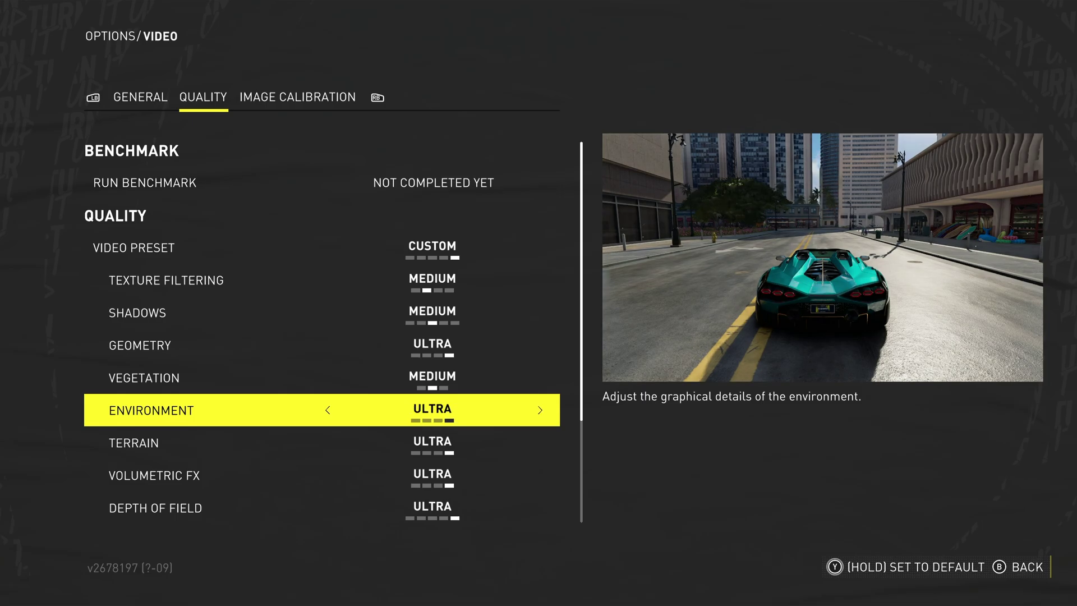
pyautogui.press('Left')
pyautogui.press('Left')
pyautogui.press('Left')
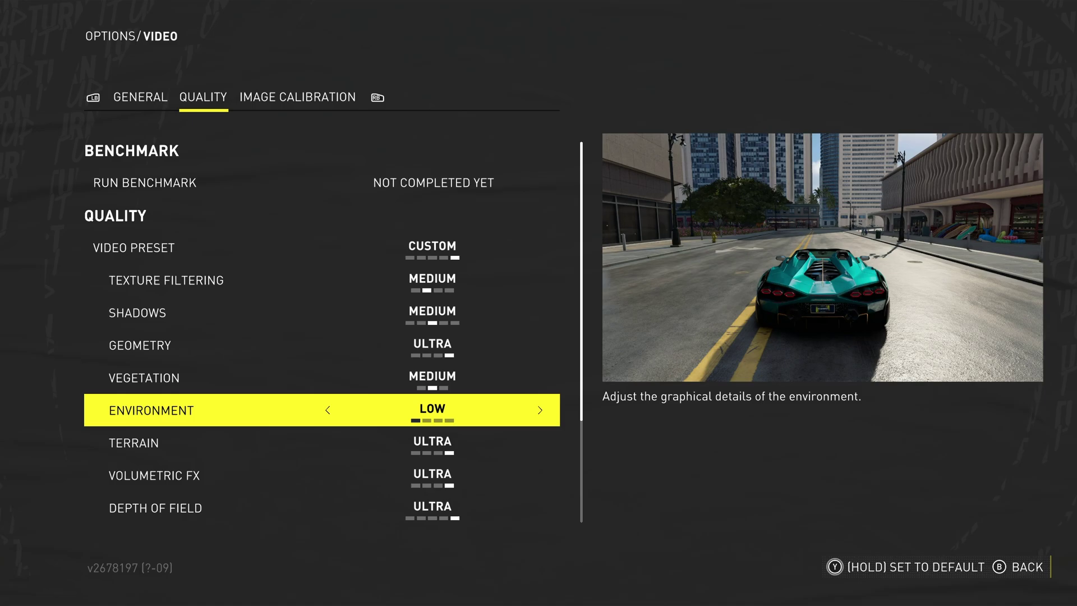
pyautogui.press('Right')
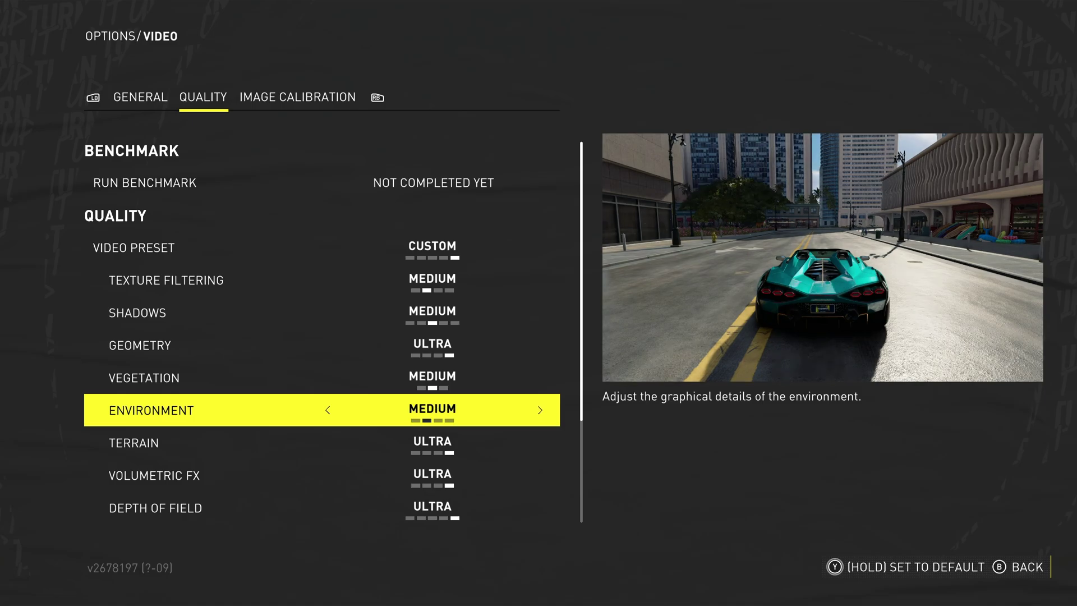
pyautogui.press('Right')
pyautogui.press('Right')
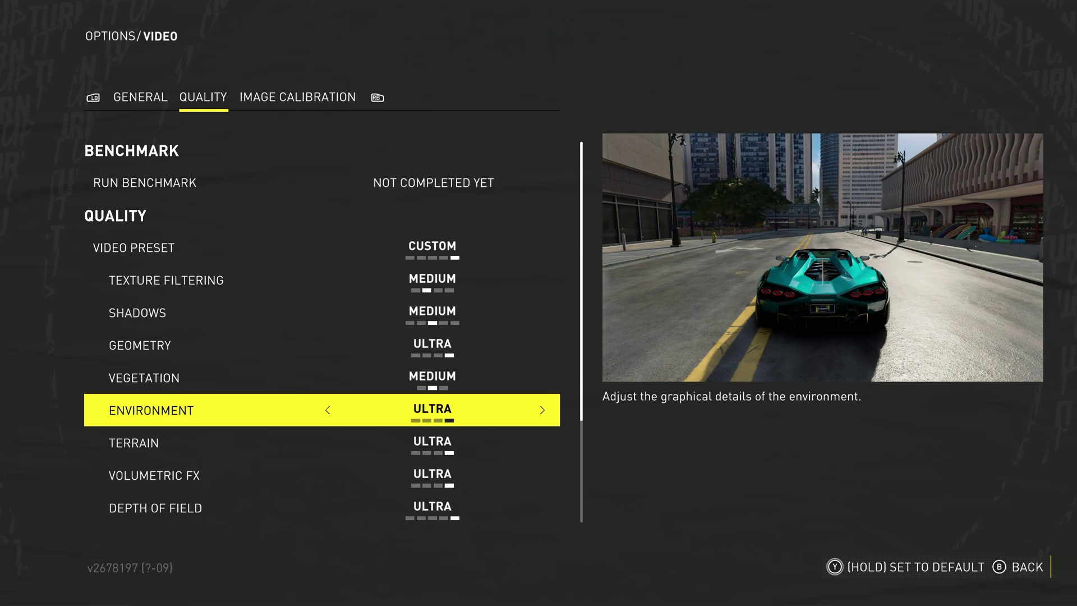
pyautogui.press('Left')
pyautogui.press('Left')
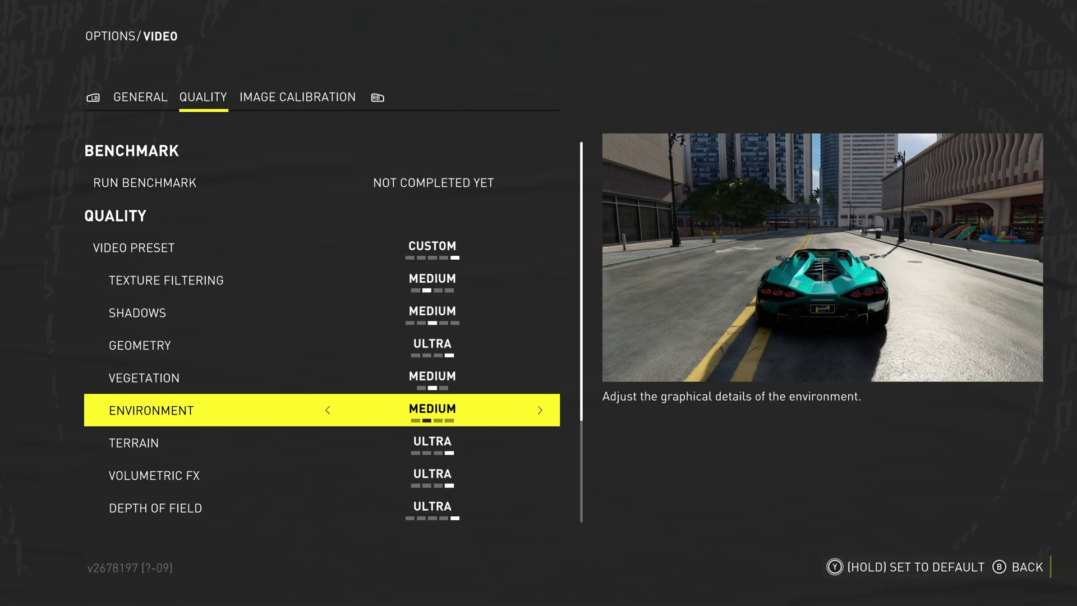
# Compare the terrain levels between Low and Ultra in the preview, and return terrain to Ultra.
pyautogui.press('Down')
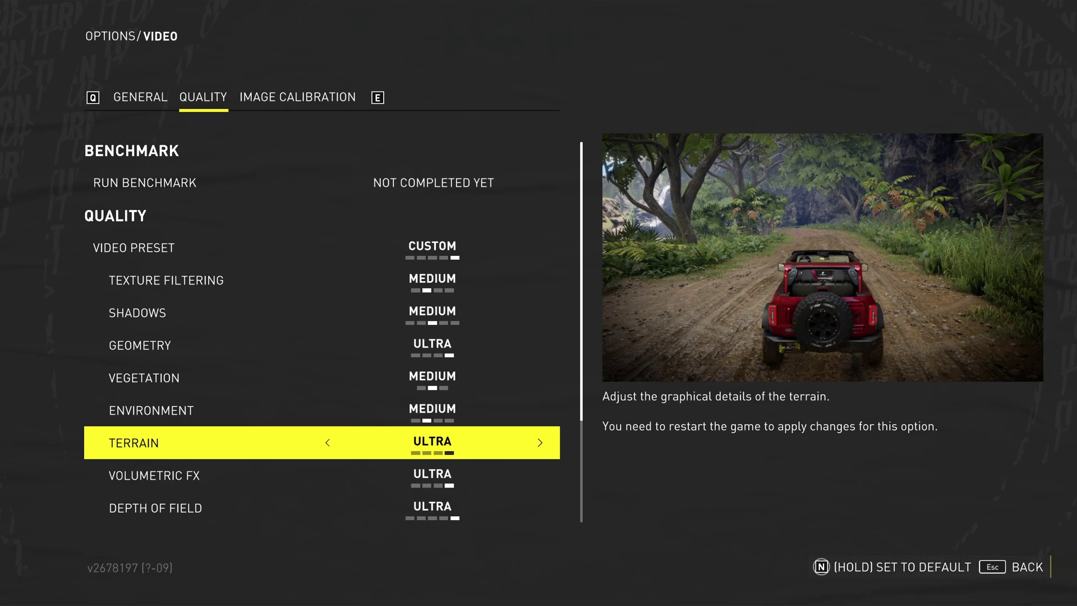
pyautogui.press('Left')
pyautogui.press('Left')
pyautogui.press('Left')
pyautogui.press('Left')
pyautogui.press('Left')
pyautogui.press('Left')
pyautogui.press('Left')
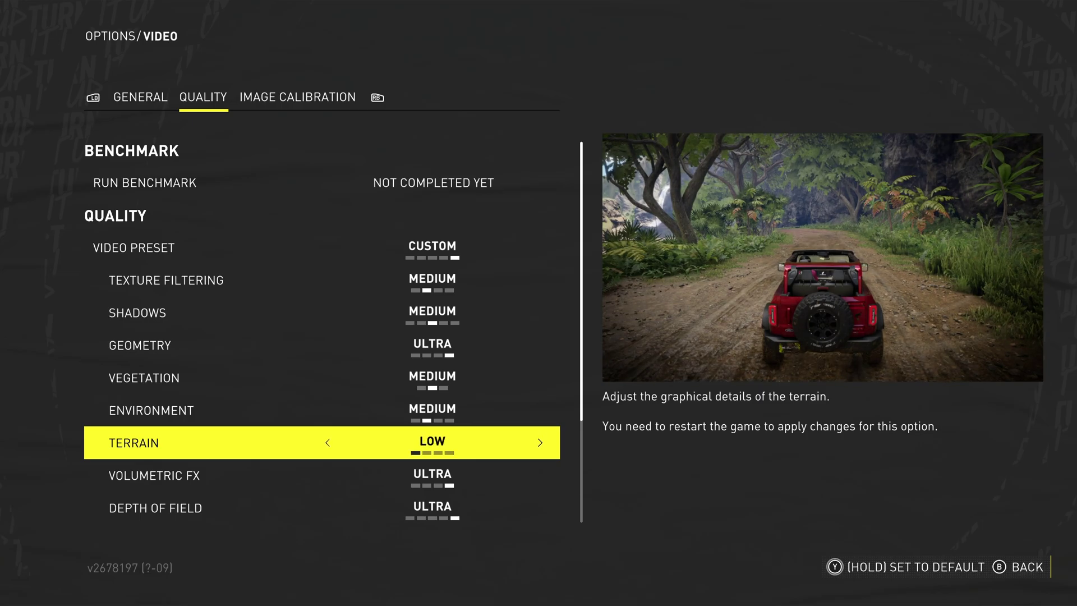
pyautogui.press('Right')
pyautogui.press('Right')
pyautogui.press('Right')
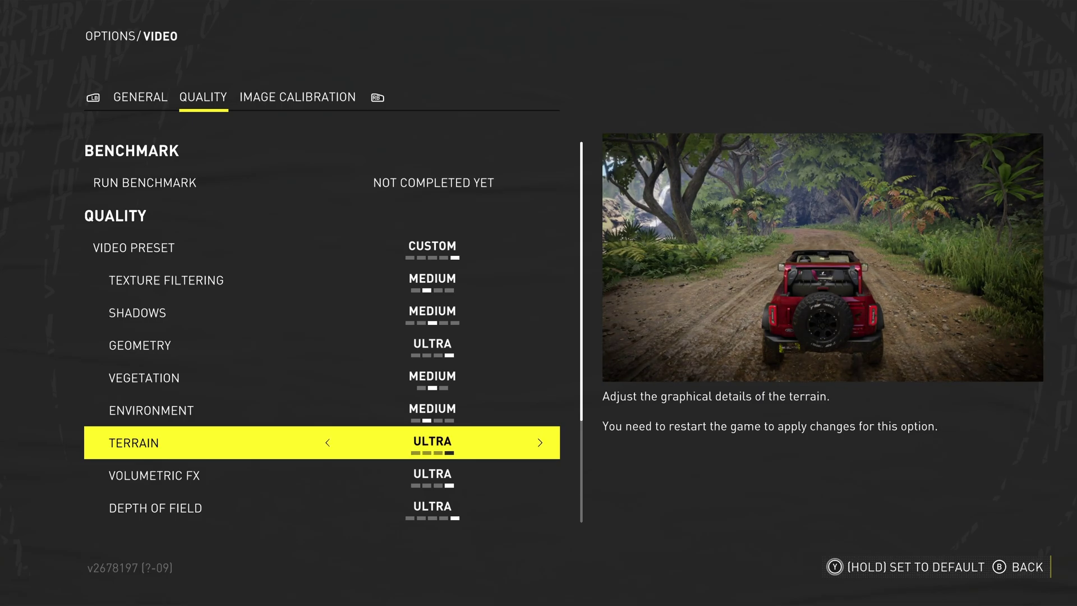
pyautogui.press('Left')
pyautogui.press('Left')
pyautogui.press('Left')
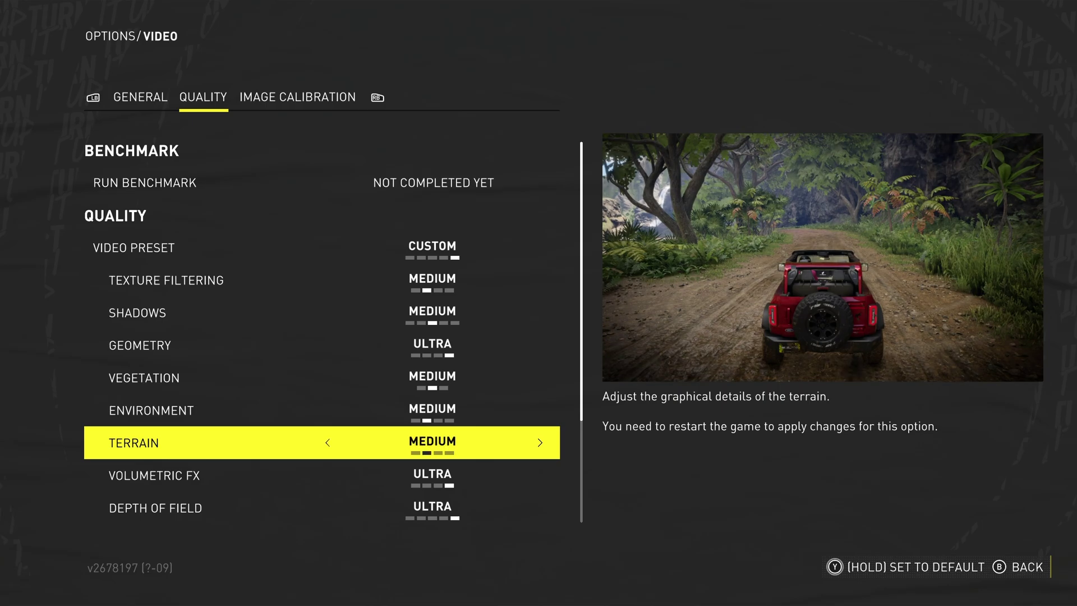
pyautogui.press('Right')
pyautogui.press('Left')
pyautogui.press('Right')
pyautogui.press('Left')
pyautogui.press('Right')
pyautogui.press('Left')
pyautogui.press('Right')
pyautogui.press('Right')
pyautogui.press('Left')
pyautogui.press('Right')
pyautogui.press('Left')
pyautogui.press('Right')
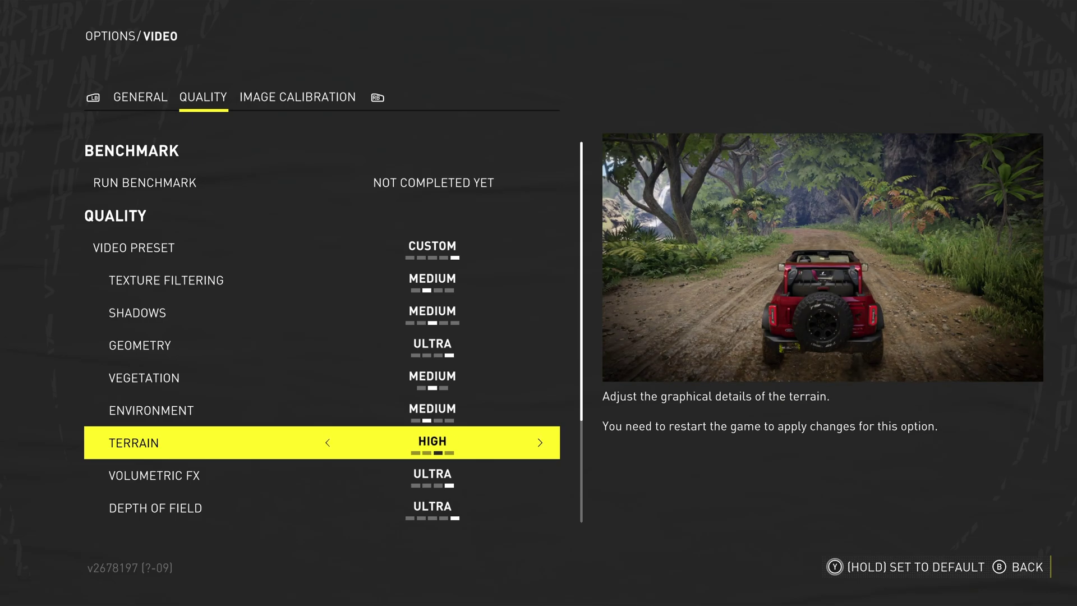
pyautogui.press('Right')
pyautogui.press('Left')
pyautogui.press('Right')
pyautogui.press('Left')
pyautogui.press('Left')
pyautogui.press('Right')
pyautogui.press('Right')
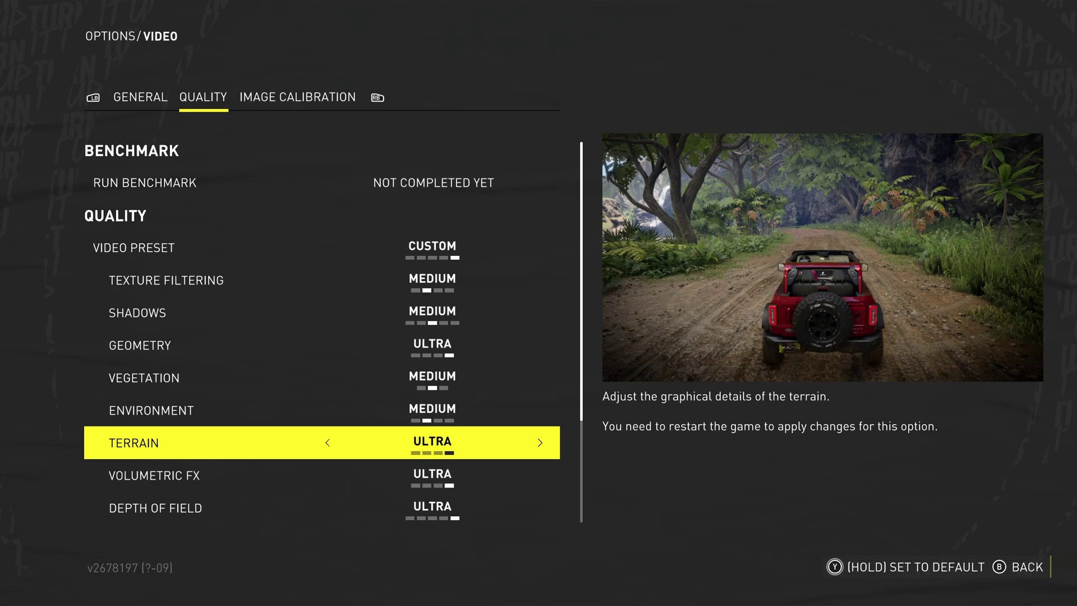
# Compare the volumetric FX levels between Low and Ultra in the preview.
pyautogui.press('Down')
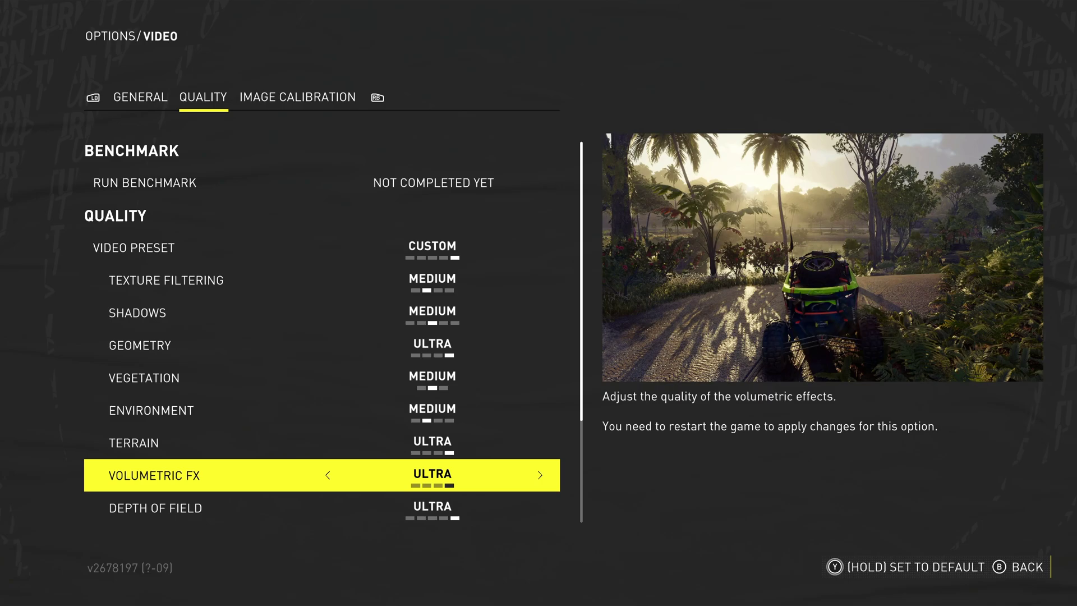
pyautogui.press('Left')
pyautogui.press('Left')
pyautogui.press('Left')
pyautogui.press('Right')
pyautogui.press('Right')
pyautogui.press('Right')
pyautogui.press('Left')
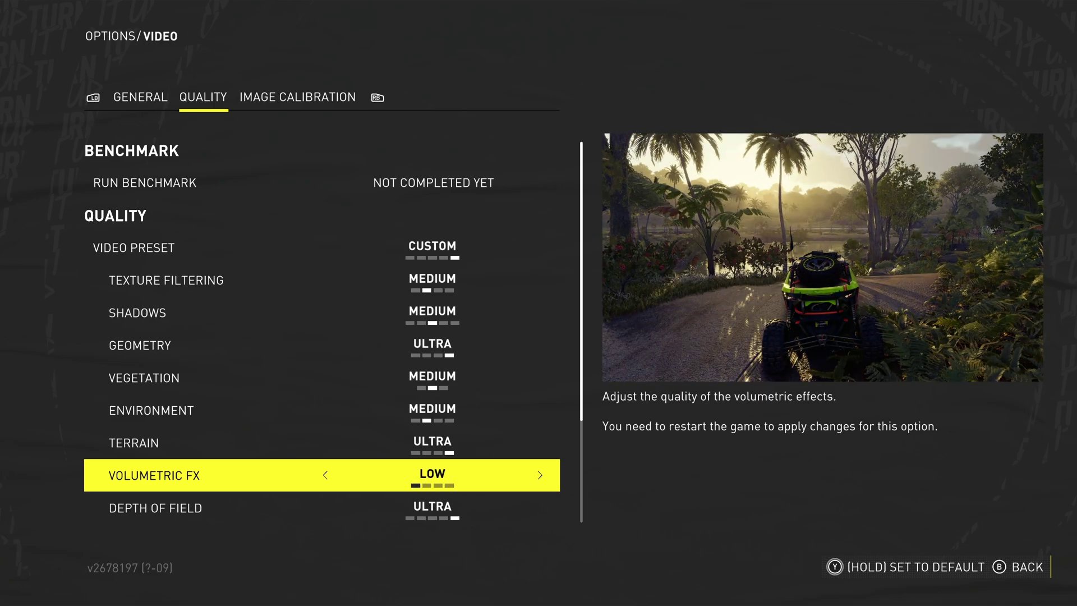
pyautogui.press('Left')
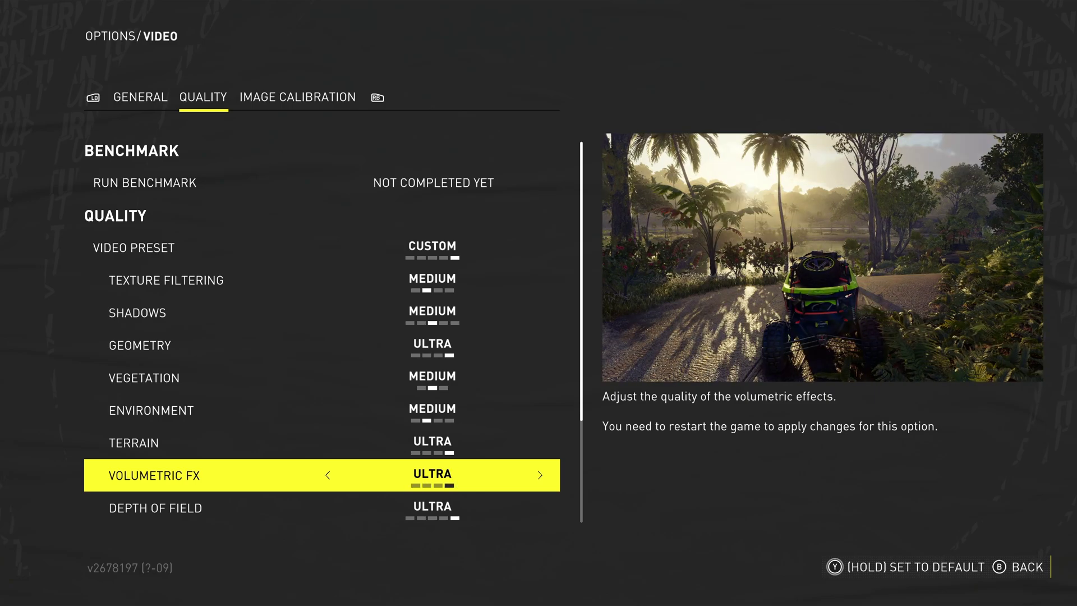
pyautogui.press('Left')
pyautogui.press('Left')
pyautogui.press('Left')
pyautogui.press('Right')
pyautogui.press('Right')
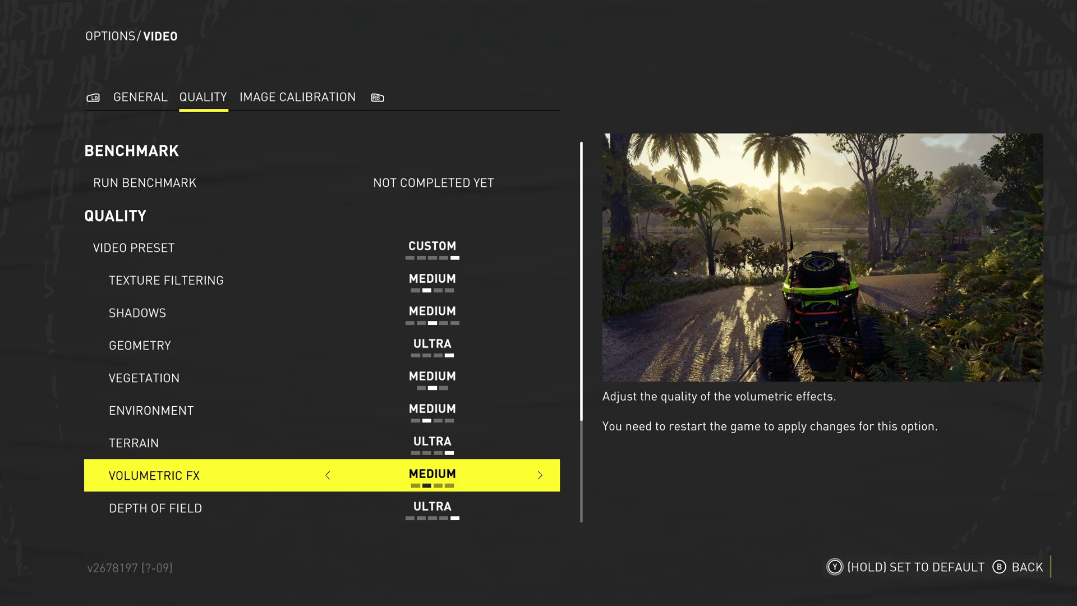
pyautogui.press('Right')
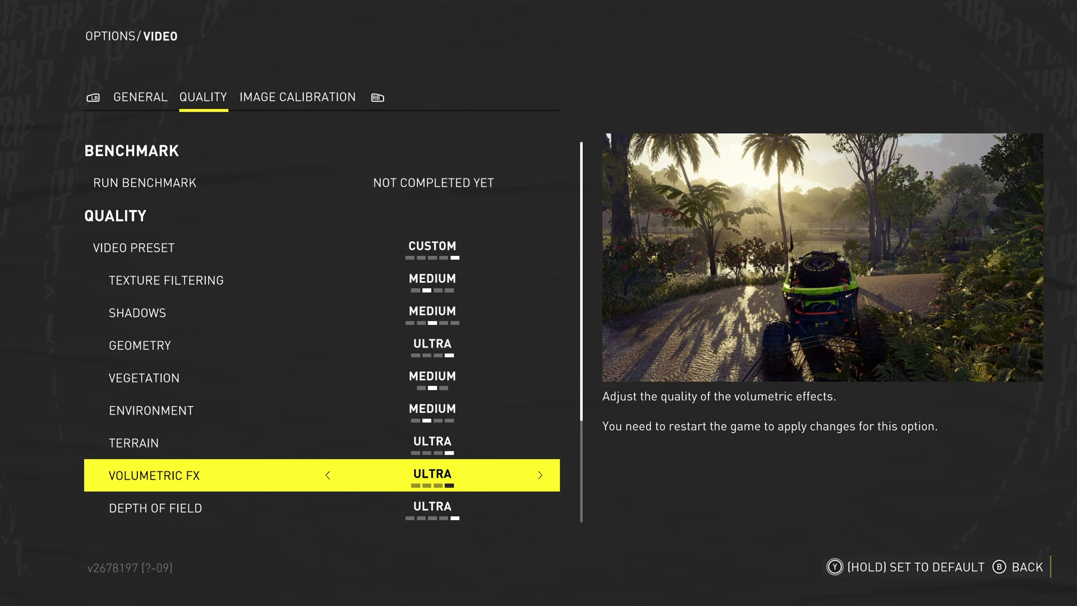
# Compare Ultra with High volumetric FX in the preview, and set volumetric FX to High.
pyautogui.press('Left')
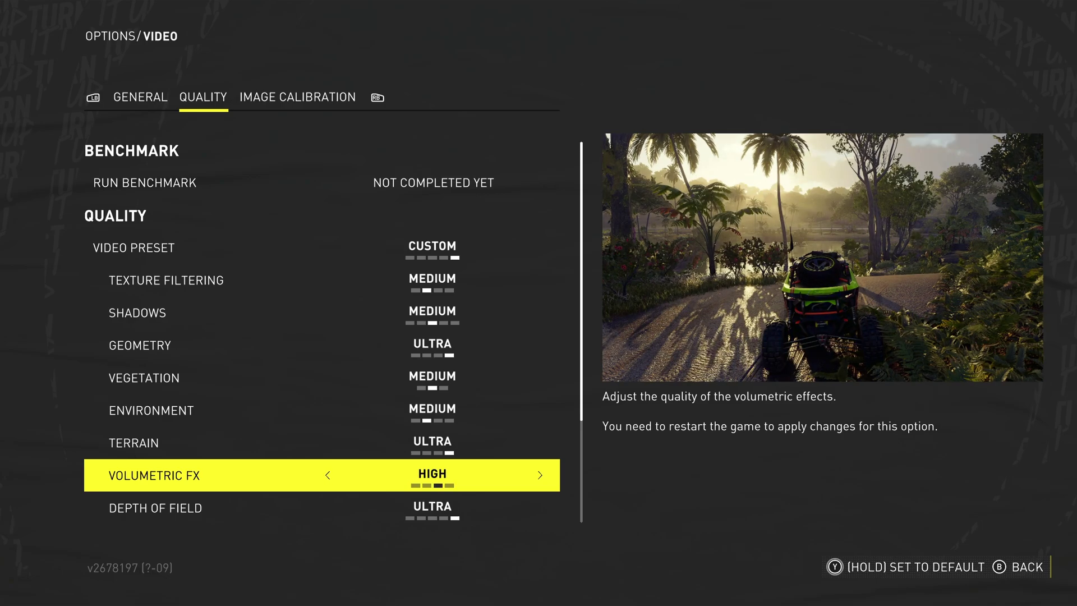
pyautogui.press('Right')
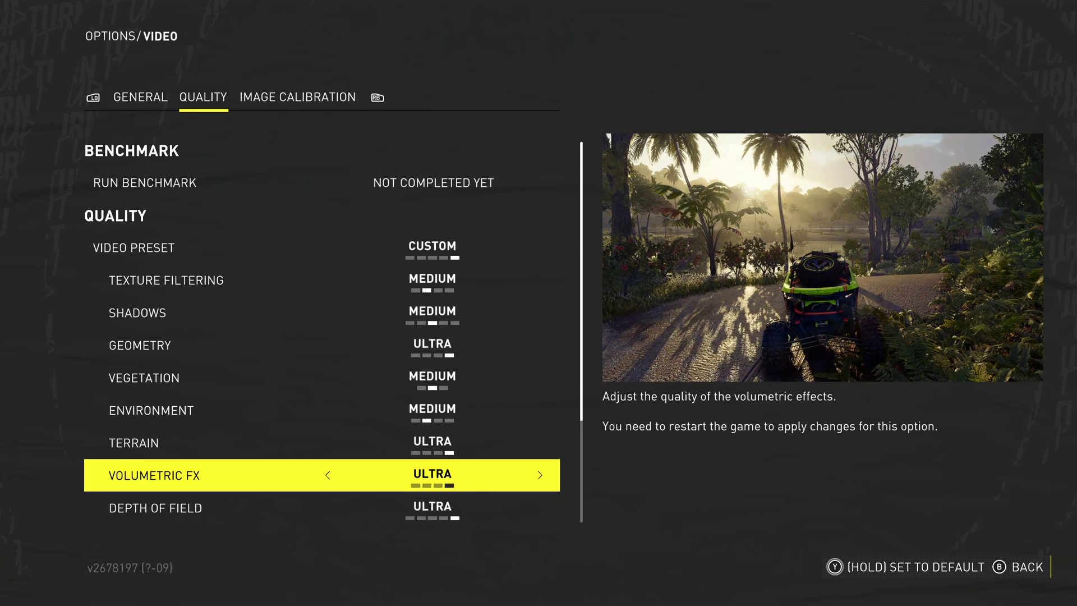
pyautogui.press('Left')
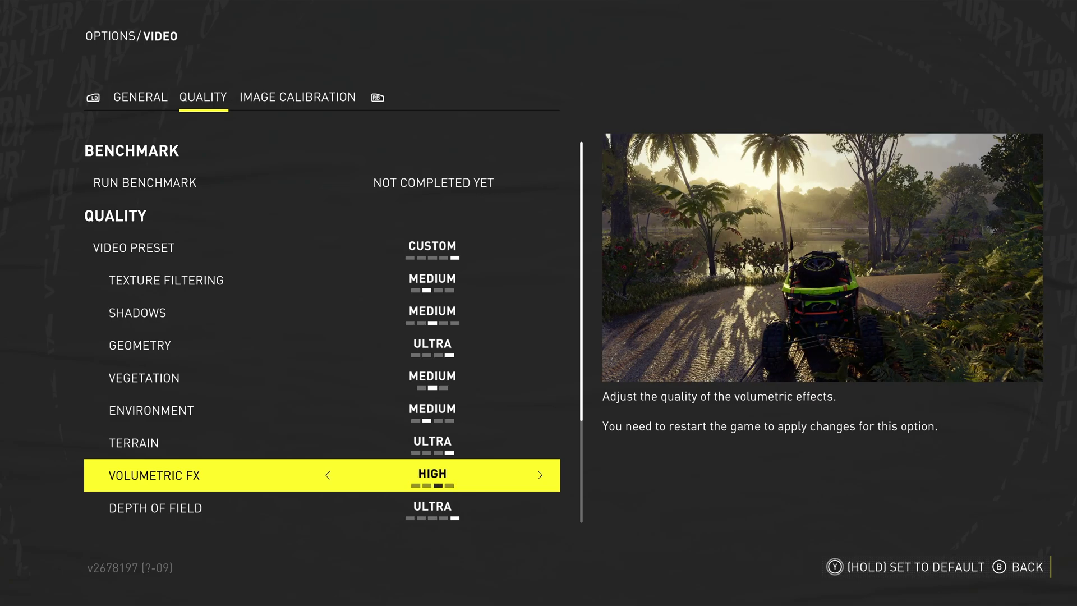
# Compare the depth of field levels between Off, Low and Ultra in the preview.
pyautogui.press('Down')
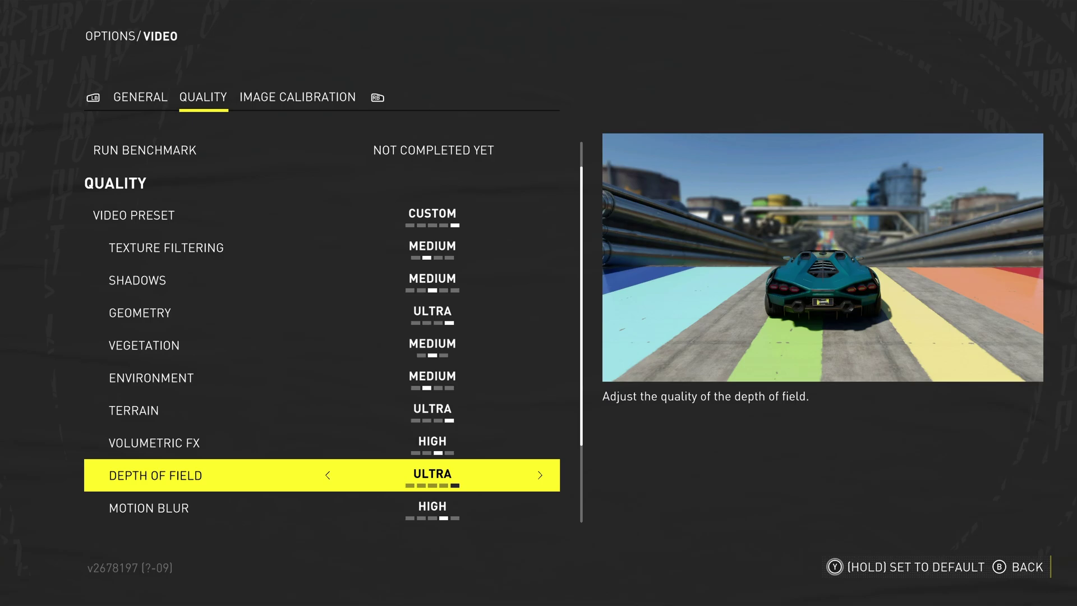
pyautogui.press('Left')
pyautogui.press('Left')
pyautogui.press('Left')
pyautogui.press('Left')
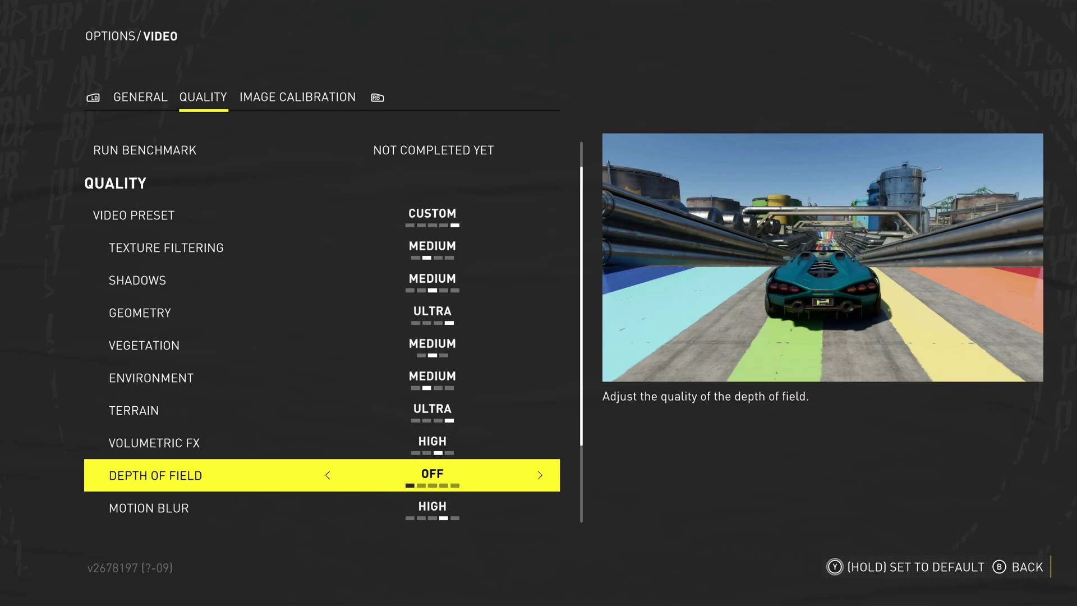
pyautogui.press('Right')
pyautogui.press('Right')
pyautogui.press('Right')
pyautogui.press('Right')
pyautogui.press('Left')
pyautogui.press('Right')
pyautogui.press('Left')
pyautogui.press('Left')
pyautogui.press('Left')
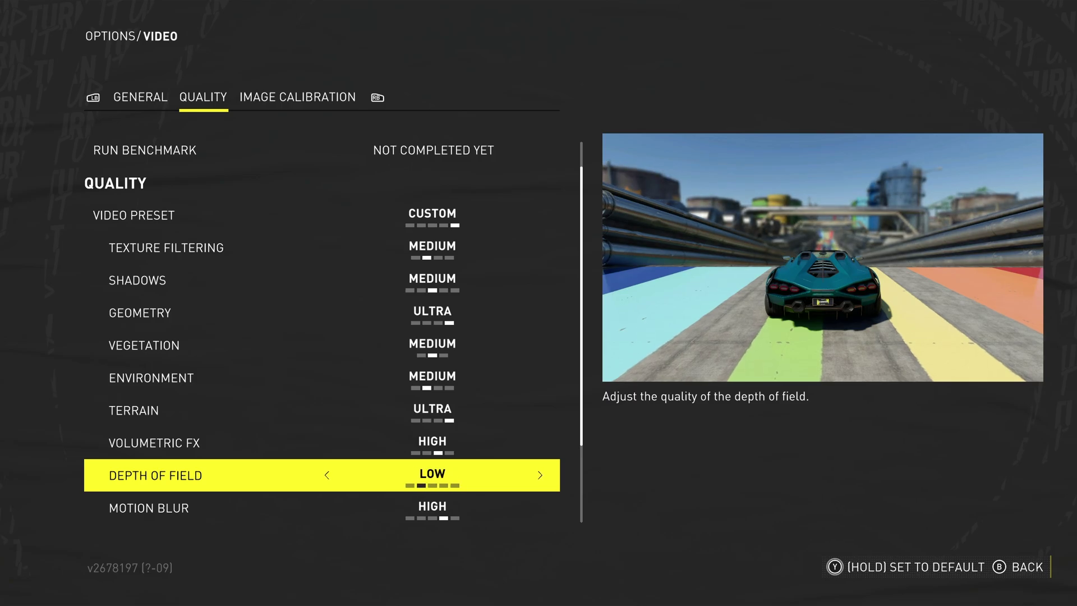
pyautogui.press('Right')
pyautogui.press('Right')
pyautogui.press('Left')
pyautogui.press('Right')
pyautogui.press('Right')
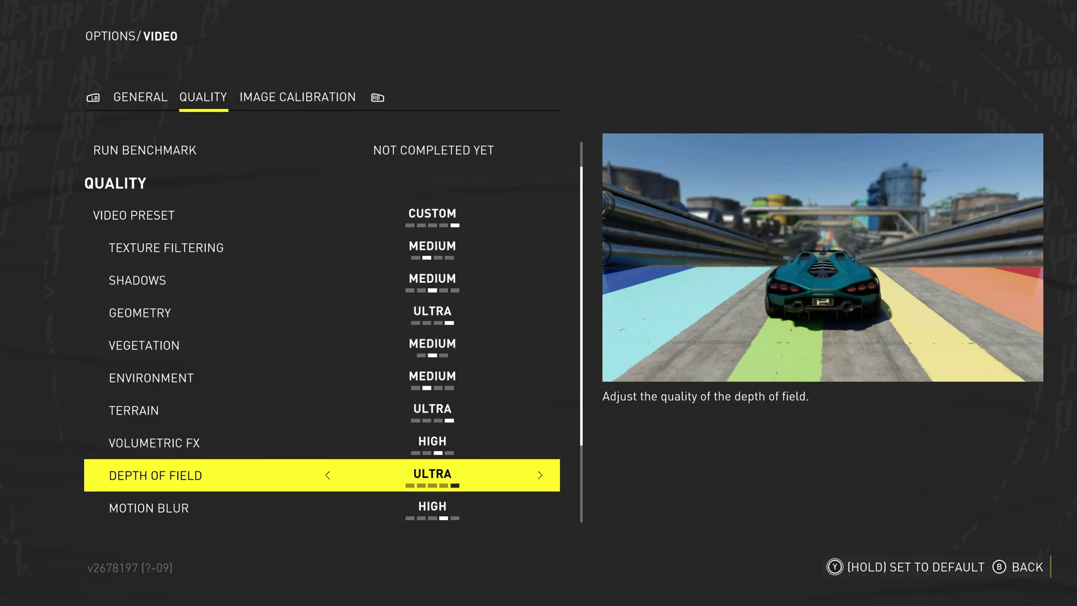
# Compare Ultra depth of field with its neighbouring level in the preview, and set depth of field to Off.
pyautogui.press('Left')
pyautogui.press('Right')
pyautogui.press('Left')
pyautogui.press('Right')
pyautogui.press('Left')
pyautogui.press('Right')
pyautogui.press('Right')
# Compare the lower motion blur levels in the preview, set motion blur to Off, and go back to the depth of field preview.
pyautogui.press('Down')
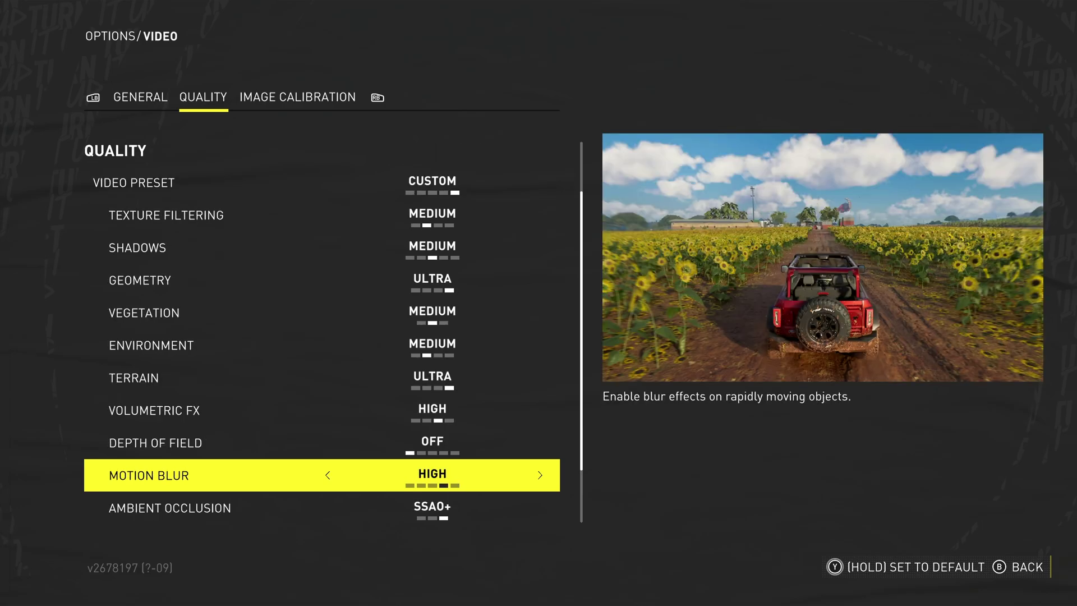
pyautogui.press('Left')
pyautogui.press('Left')
pyautogui.press('Left')
pyautogui.press('Right')
pyautogui.press('Left')
pyautogui.press('Right')
pyautogui.press('Left')
pyautogui.press('Up')
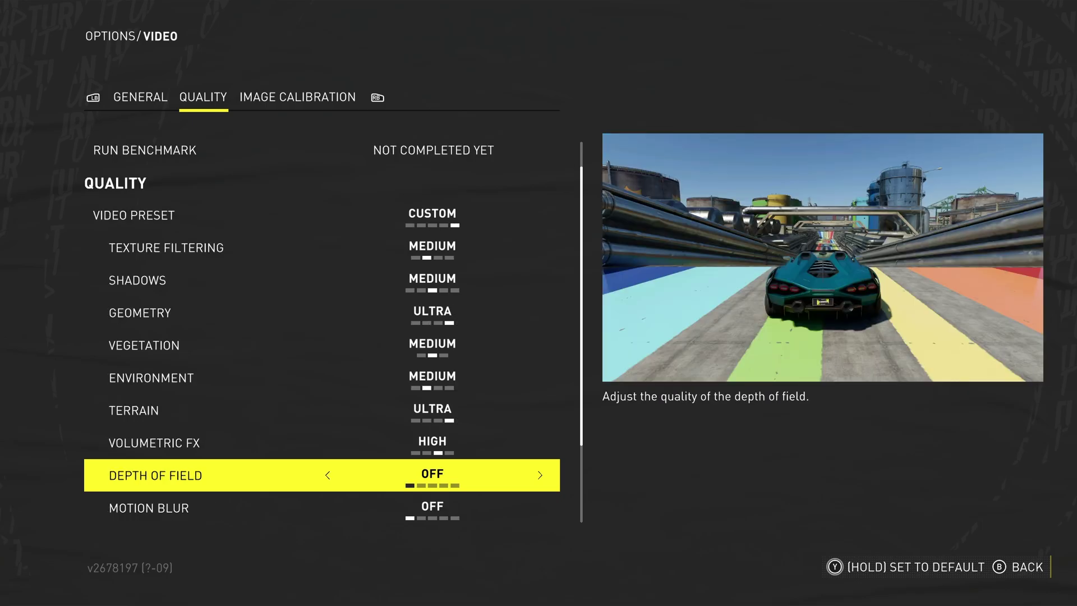
# Set motion blur to Ultra.
pyautogui.press('Down')
pyautogui.press('Right')
pyautogui.press('Right')
pyautogui.press('Right')
pyautogui.press('Right')
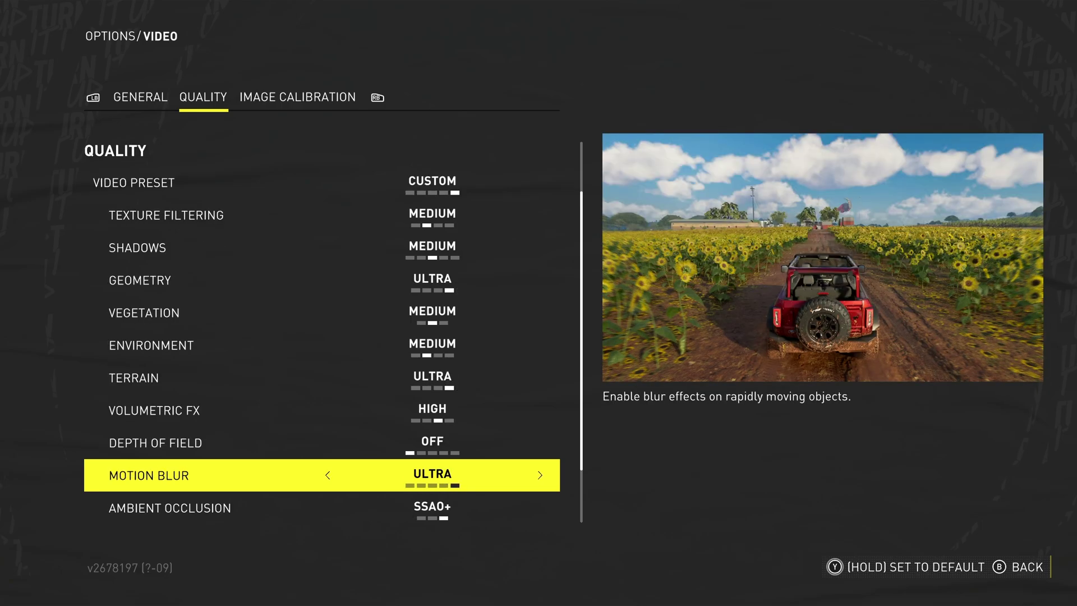
# Compare the motion blur levels between Low and Ultra in the preview, and return motion blur to Ultra.
pyautogui.press('Left')
pyautogui.press('Left')
pyautogui.press('Left')
pyautogui.press('Right')
pyautogui.press('Right')
pyautogui.press('Right')
pyautogui.press('Left')
pyautogui.press('Left')
pyautogui.press('Left')
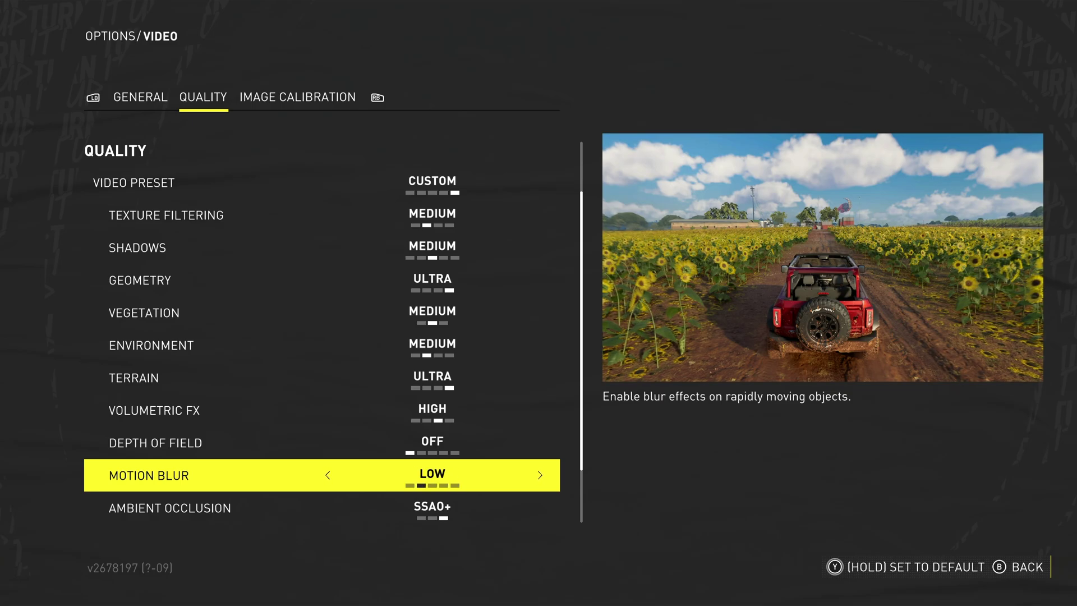
pyautogui.press('Right')
pyautogui.press('Right')
pyautogui.press('Right')
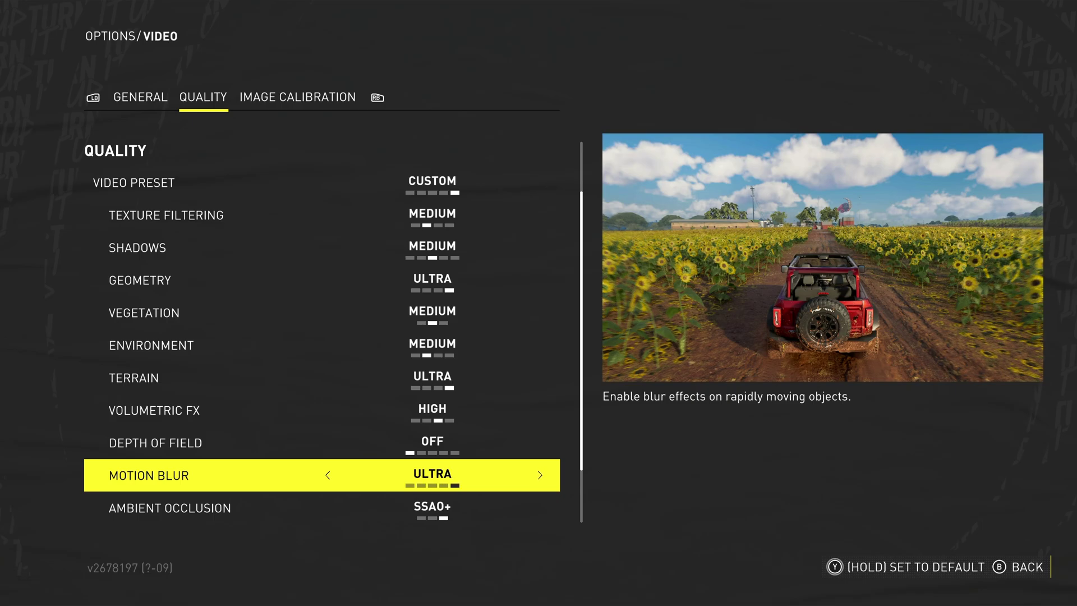
pyautogui.press('Left')
pyautogui.press('Left')
pyautogui.press('Left')
pyautogui.press('Right')
pyautogui.press('Right')
pyautogui.press('Right')
pyautogui.press('Left')
pyautogui.press('Left')
pyautogui.press('Left')
pyautogui.press('Right')
pyautogui.press('Right')
pyautogui.press('Right')
# Compare the ambient occlusion levels between Off and SSAO+ in the preview, and return to SSAO+.
pyautogui.press('Down')
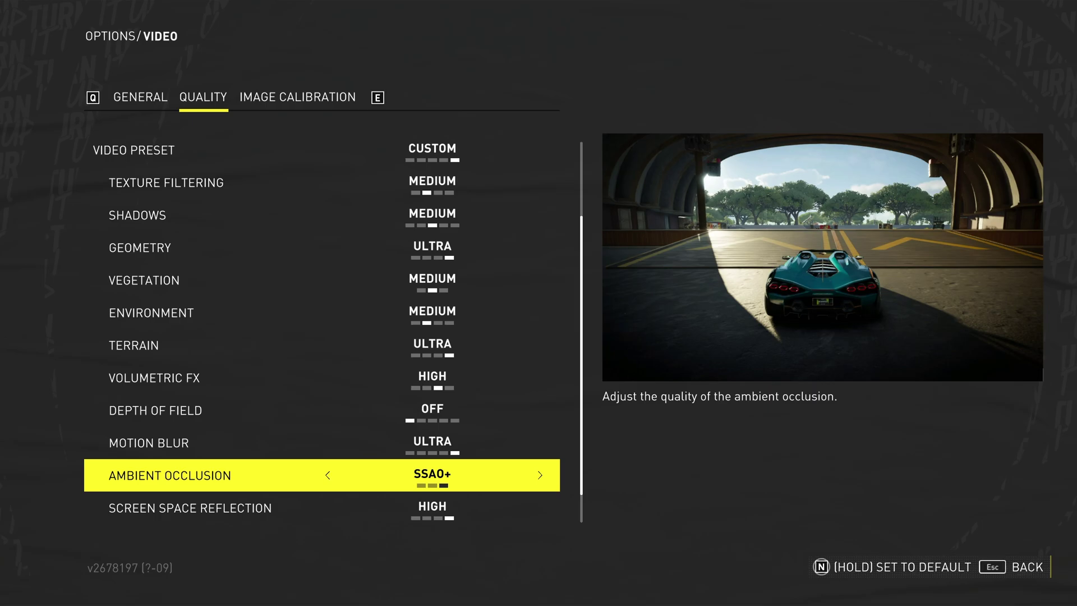
pyautogui.press('Left')
pyautogui.press('Left')
pyautogui.press('Right')
pyautogui.press('Right')
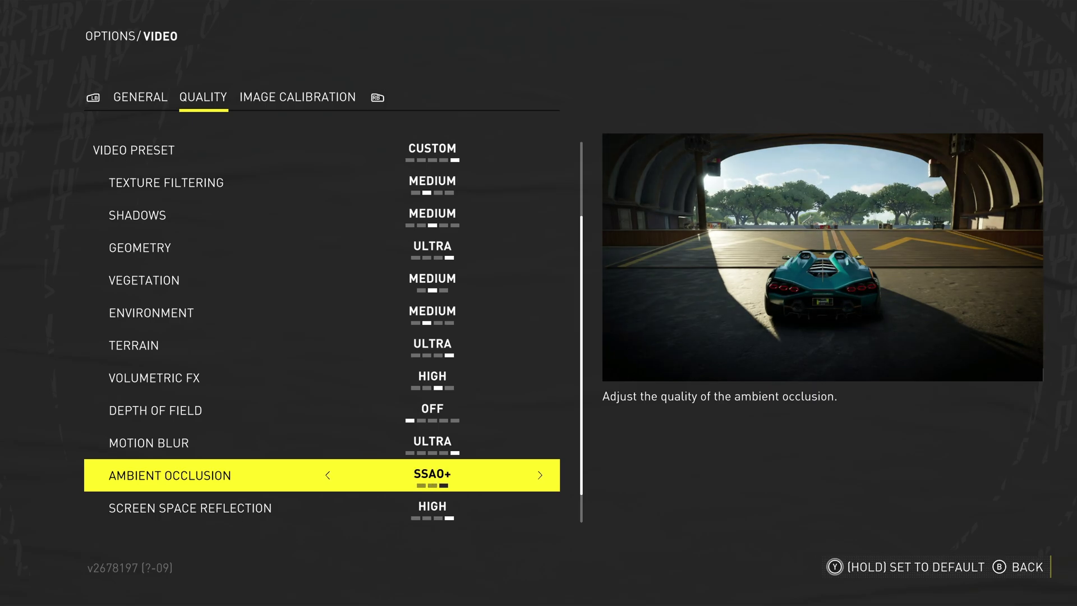
# Compare ambient occlusion at SSAO with Off repeatedly in the preview.
pyautogui.press('Left')
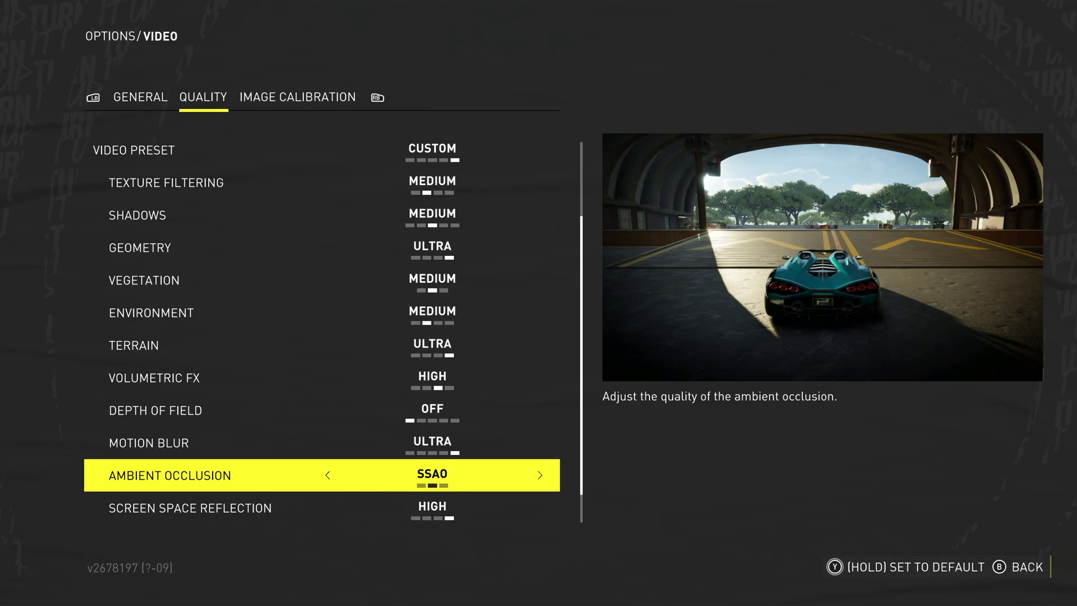
pyautogui.press('Left')
pyautogui.press('Right')
pyautogui.press('Left')
pyautogui.press('Right')
pyautogui.press('Left')
pyautogui.press('Right')
pyautogui.press('Left')
pyautogui.press('Right')
pyautogui.press('Left')
pyautogui.press('Right')
pyautogui.press('Left')
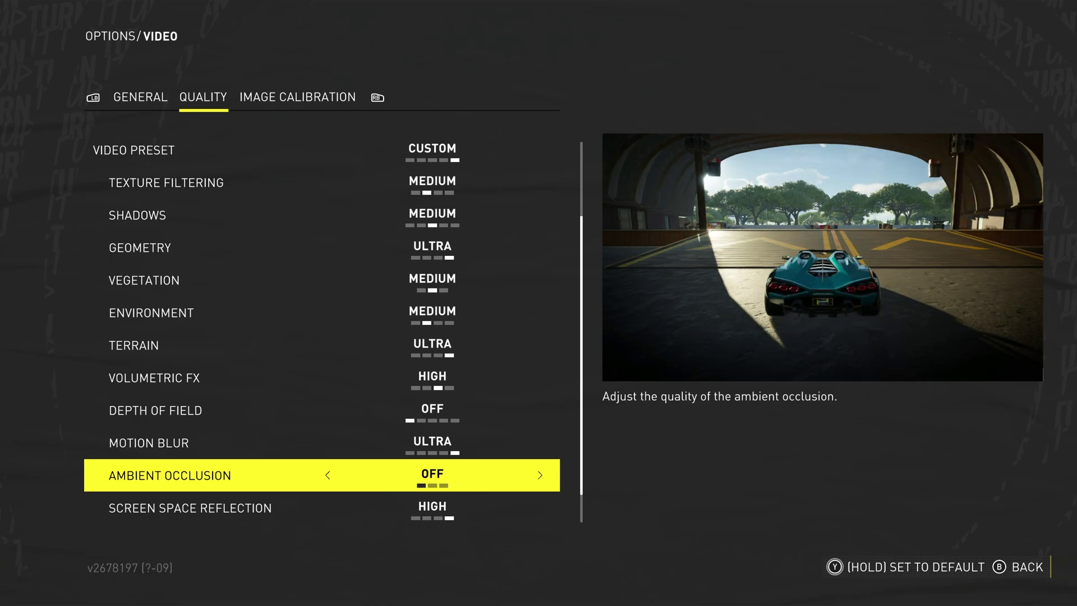
pyautogui.press('Right')
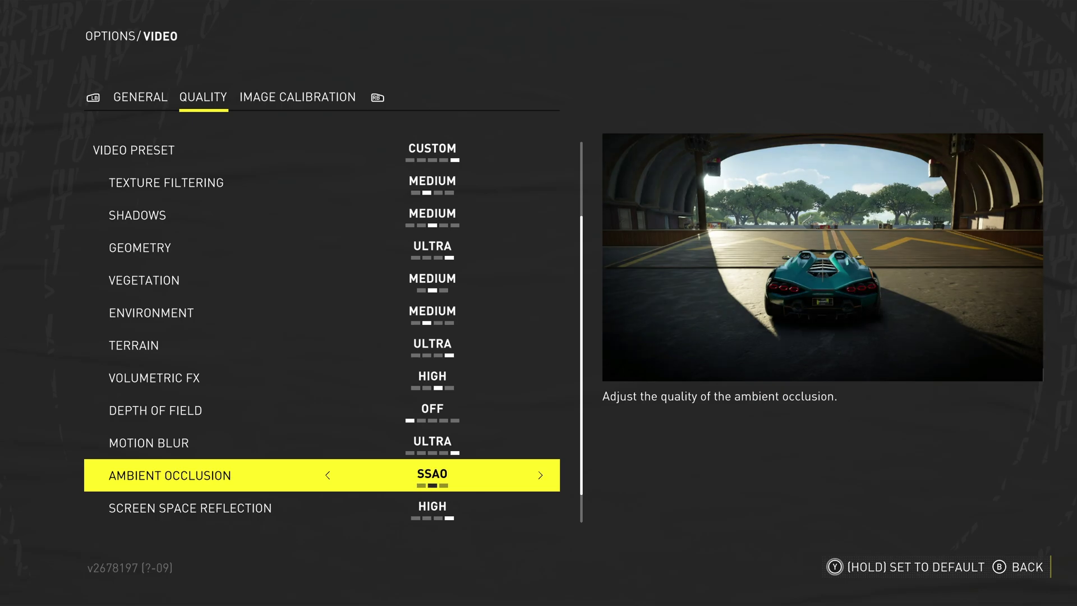
pyautogui.press('Left')
pyautogui.press('Right')
pyautogui.press('Left')
pyautogui.press('Right')
pyautogui.press('Left')
pyautogui.press('Right')
# Check ambient occlusion at SSAO+ and Off once more, and set it to SSAO.
pyautogui.press('Right')
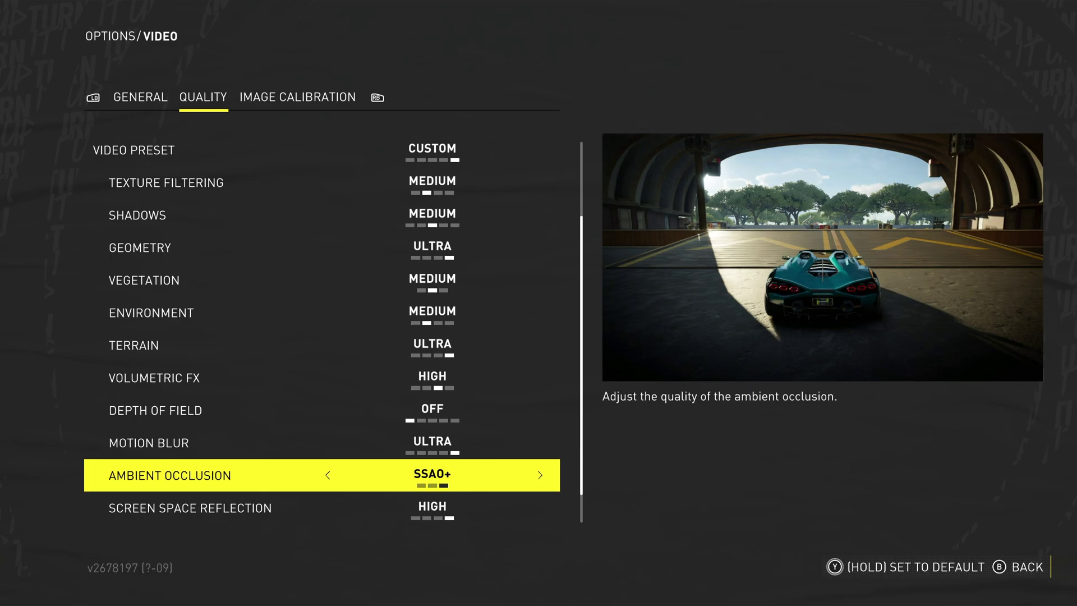
pyautogui.press('Right')
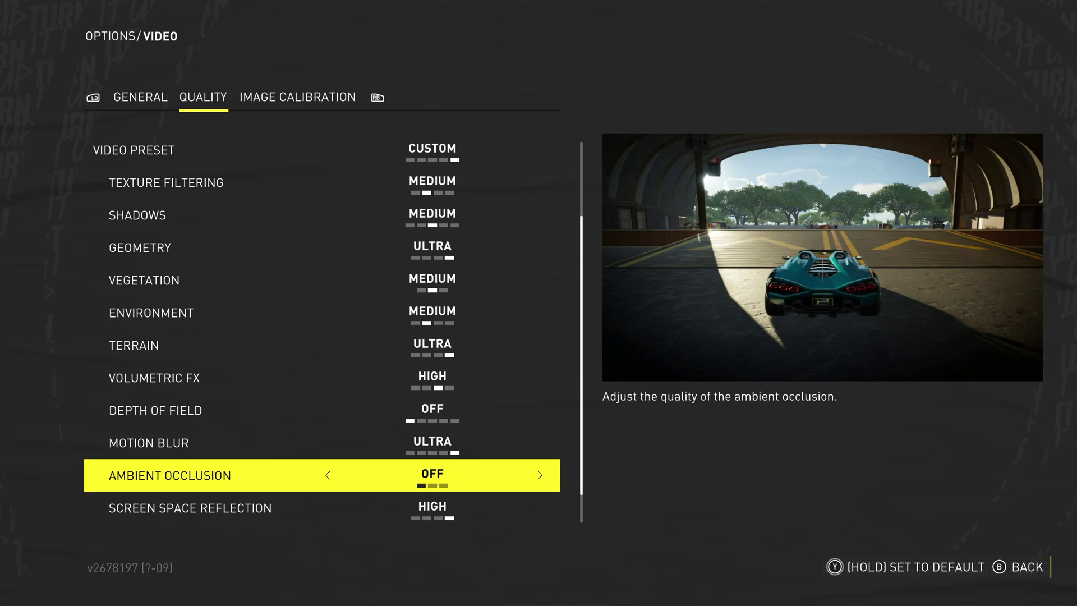
pyautogui.press('Right')
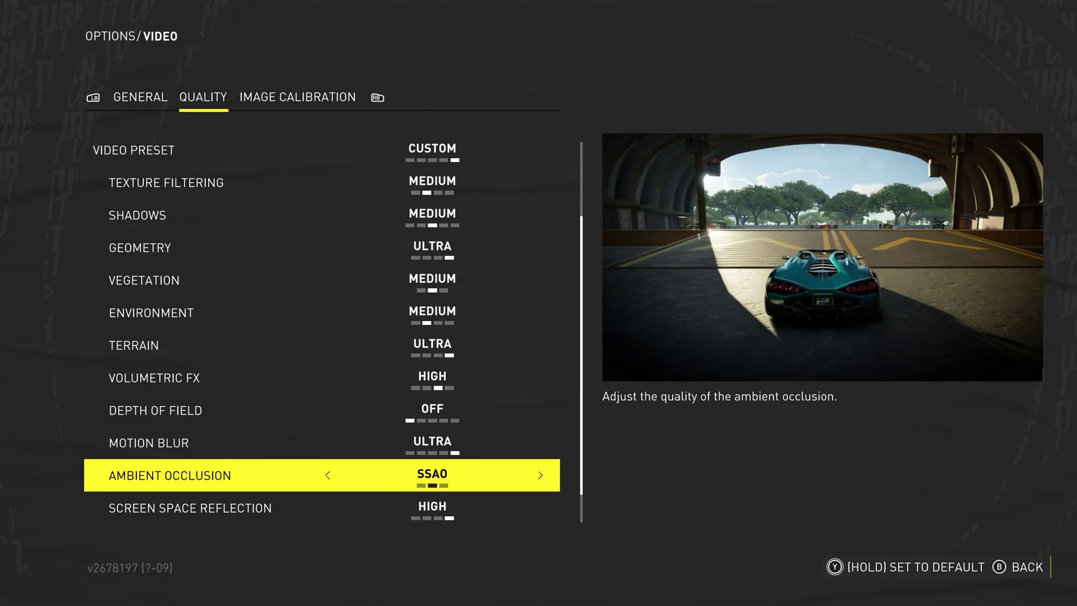
# Compare the Off, Low and Medium levels of screen space reflection in the preview.
pyautogui.press('Down')
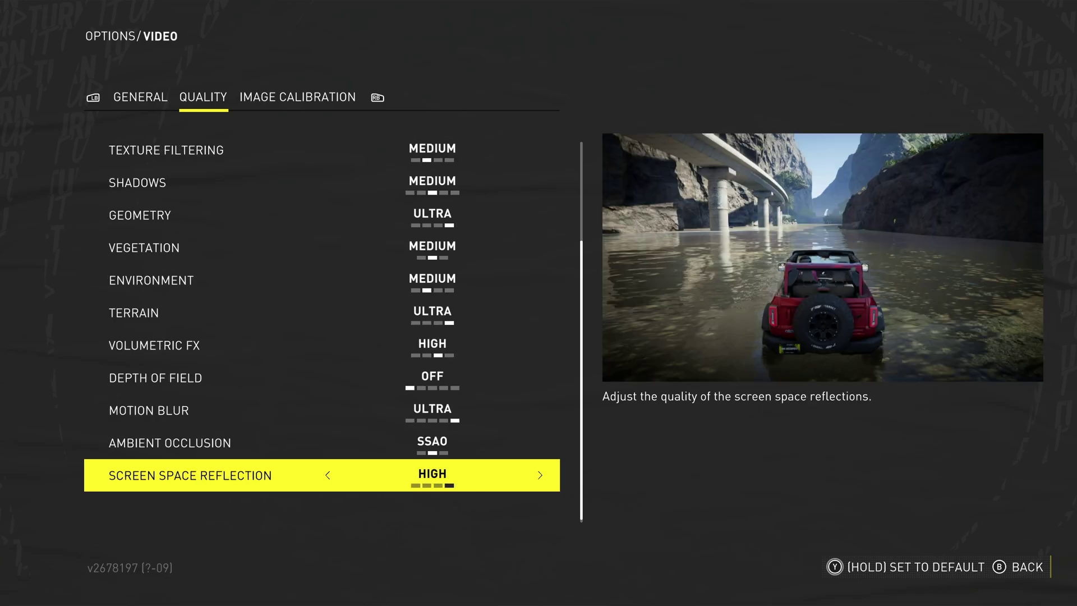
pyautogui.press('Left')
pyautogui.press('Left')
pyautogui.press('Left')
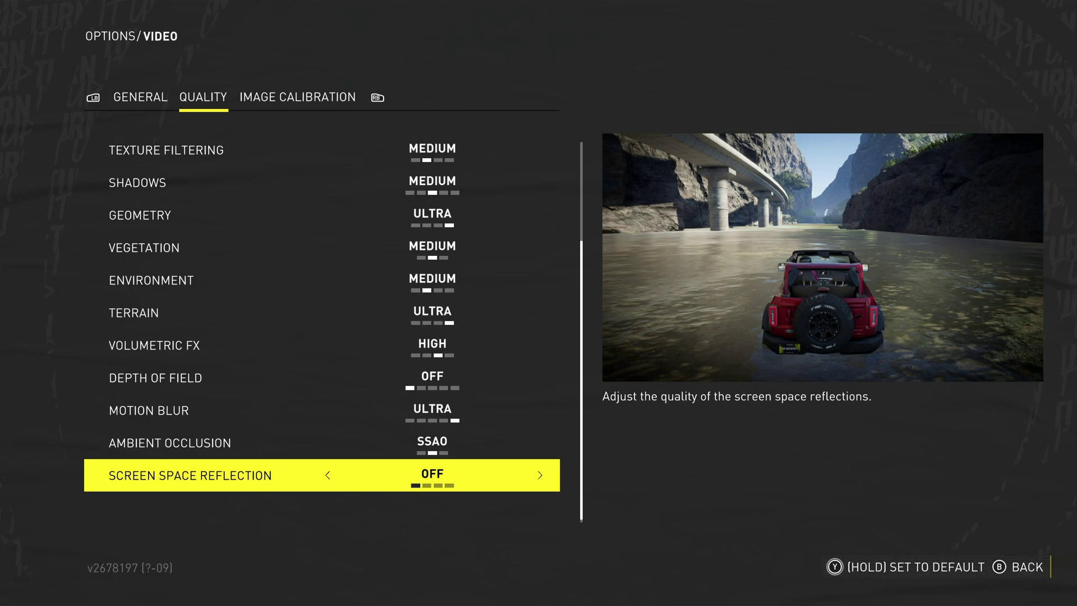
pyautogui.press('Right')
pyautogui.press('Right')
pyautogui.press('Right')
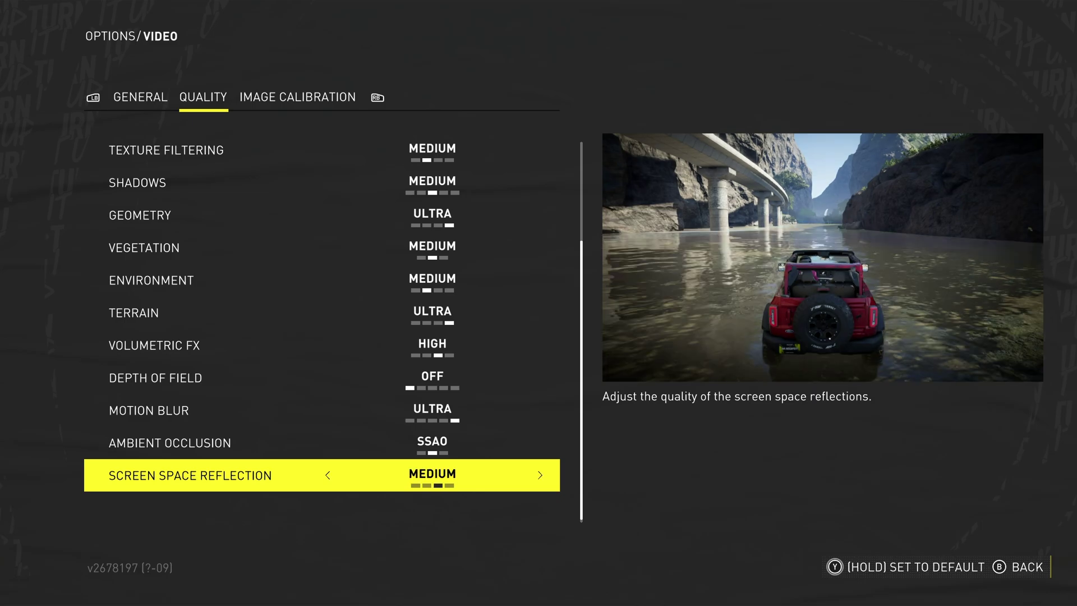
pyautogui.press('Left')
pyautogui.press('Left')
pyautogui.press('Left')
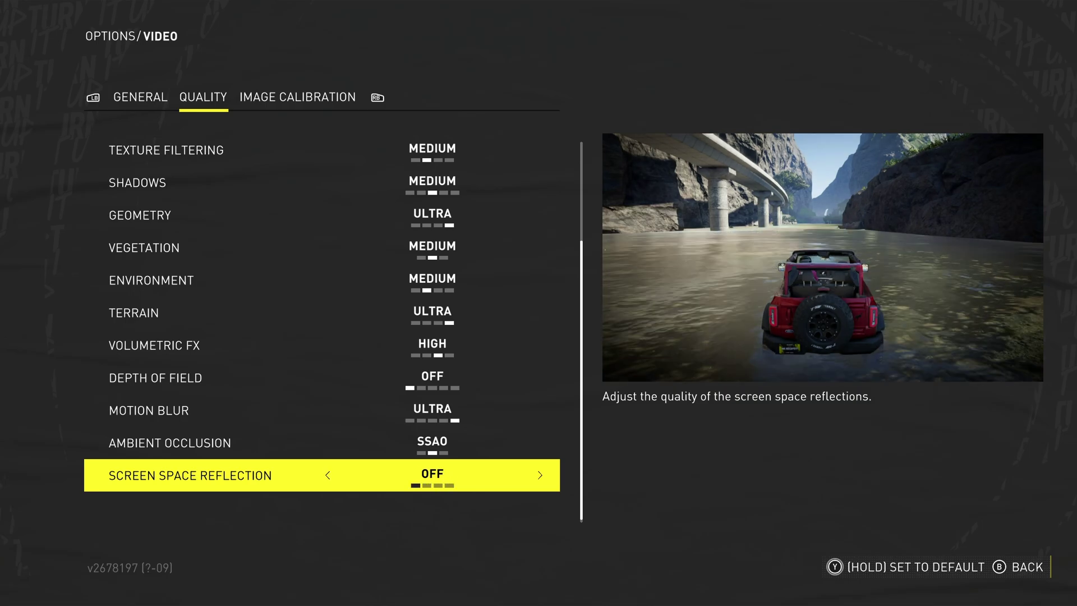
pyautogui.press('Right')
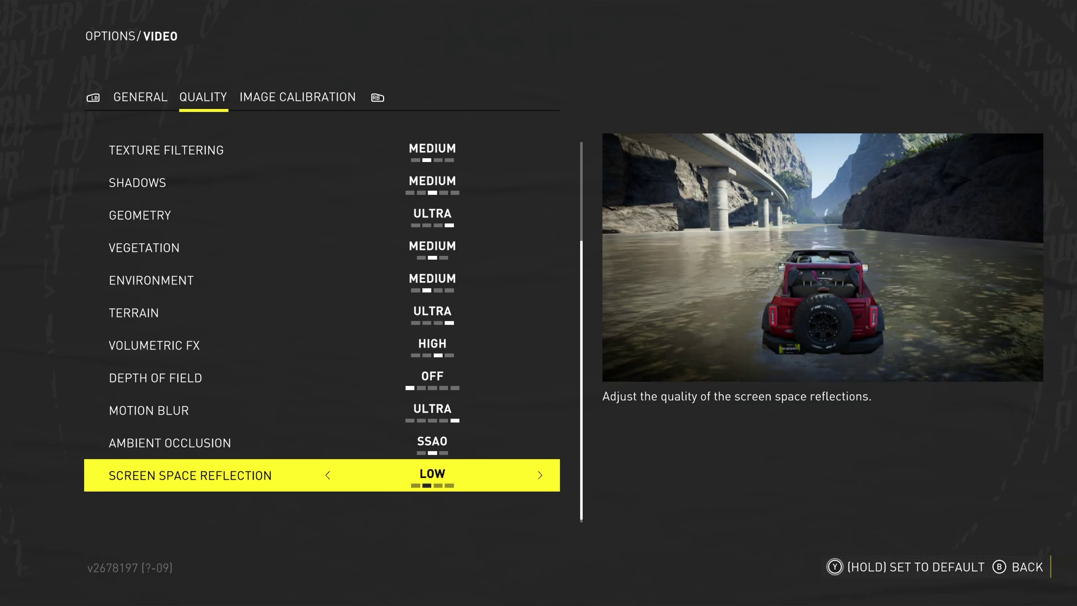
pyautogui.press('Right')
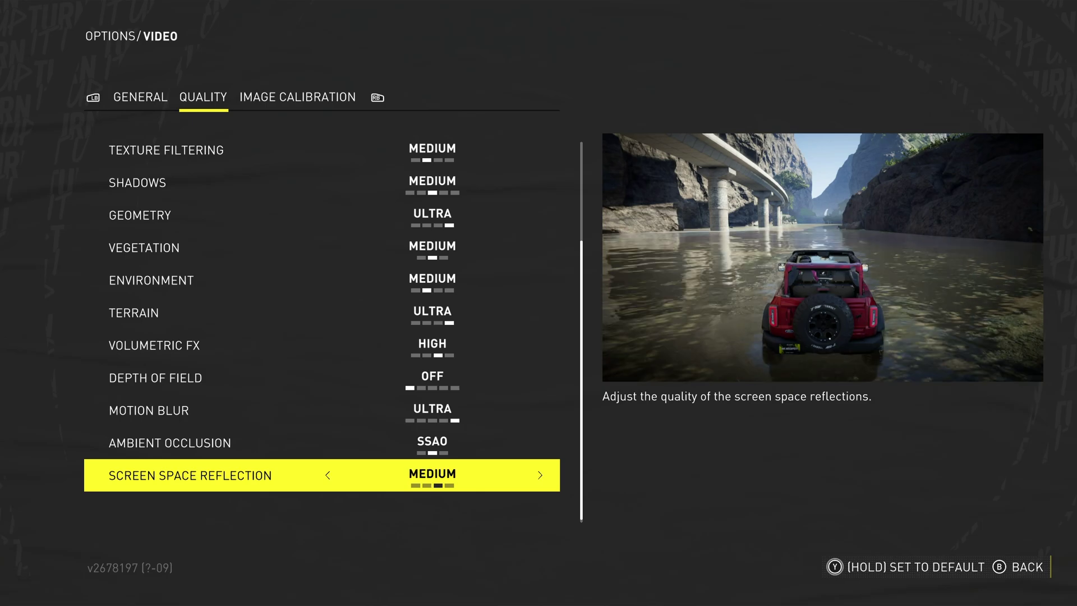
# Compare Medium with High screen space reflection in the preview, and set screen space reflection to Medium.
pyautogui.press('Right')
pyautogui.press('Left')
pyautogui.press('Right')
pyautogui.press('Left')
pyautogui.press('Right')
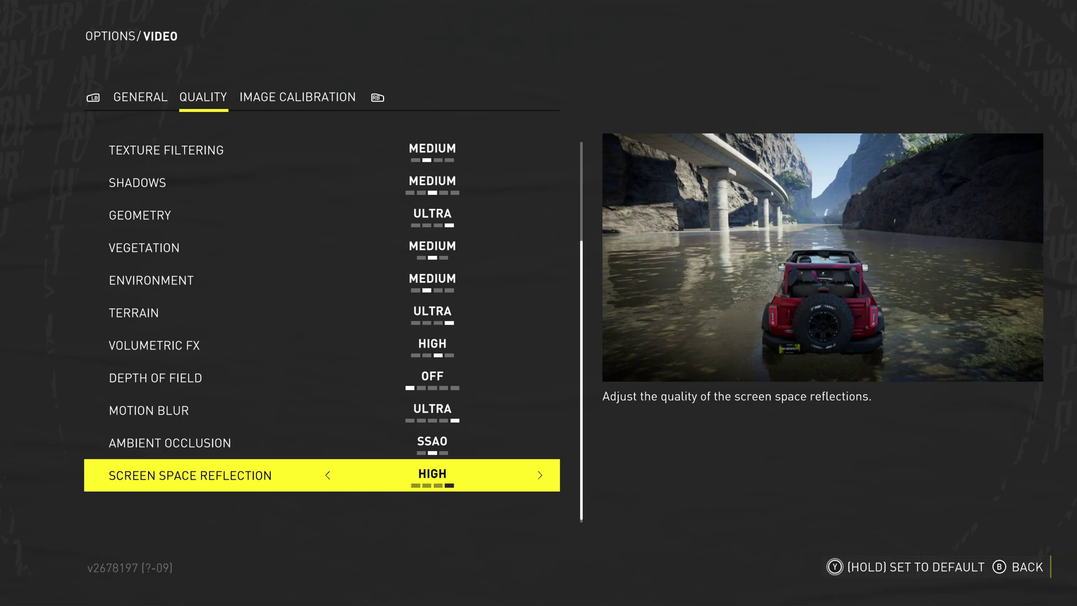
pyautogui.press('Right')
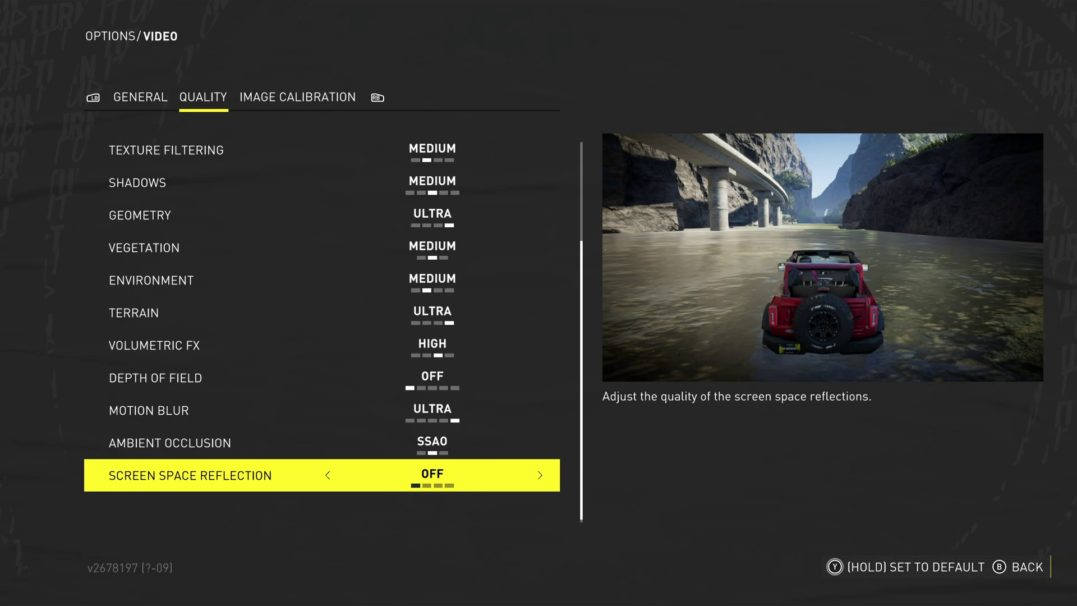
pyautogui.press('Right')
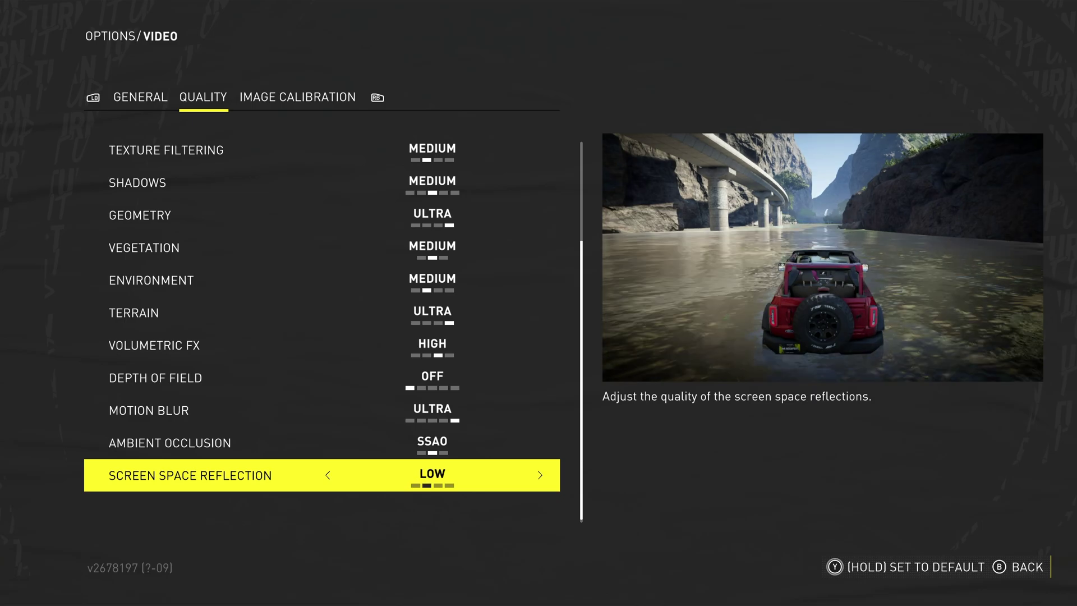
pyautogui.press('Right')
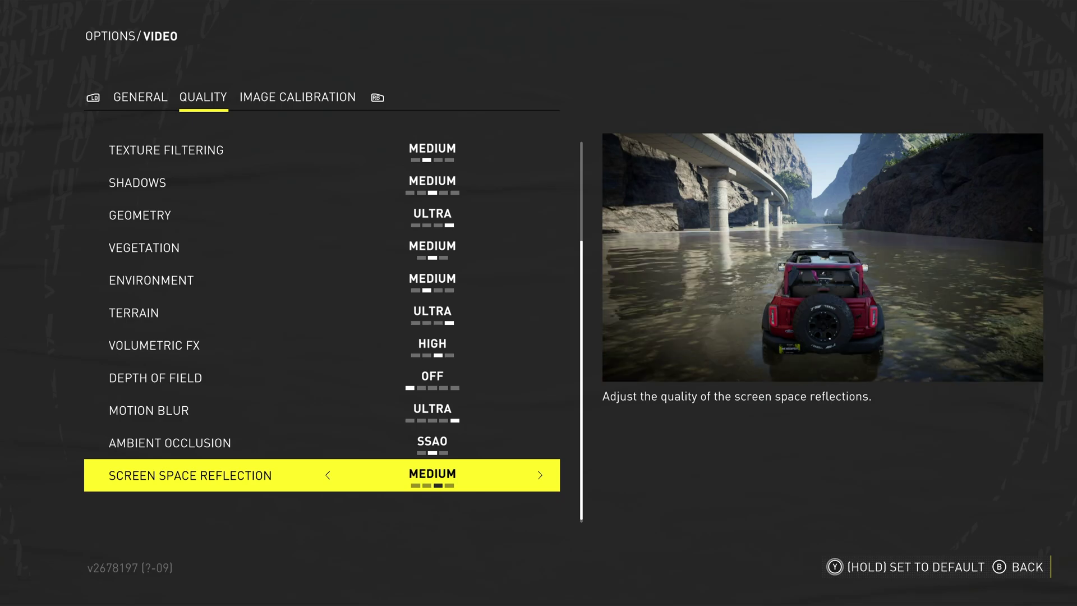
# Compare screen space reflection at Low, Medium and High in the preview.
pyautogui.press('Left')
pyautogui.press('Right')
pyautogui.press('Left')
pyautogui.press('Right')
pyautogui.press('Right')
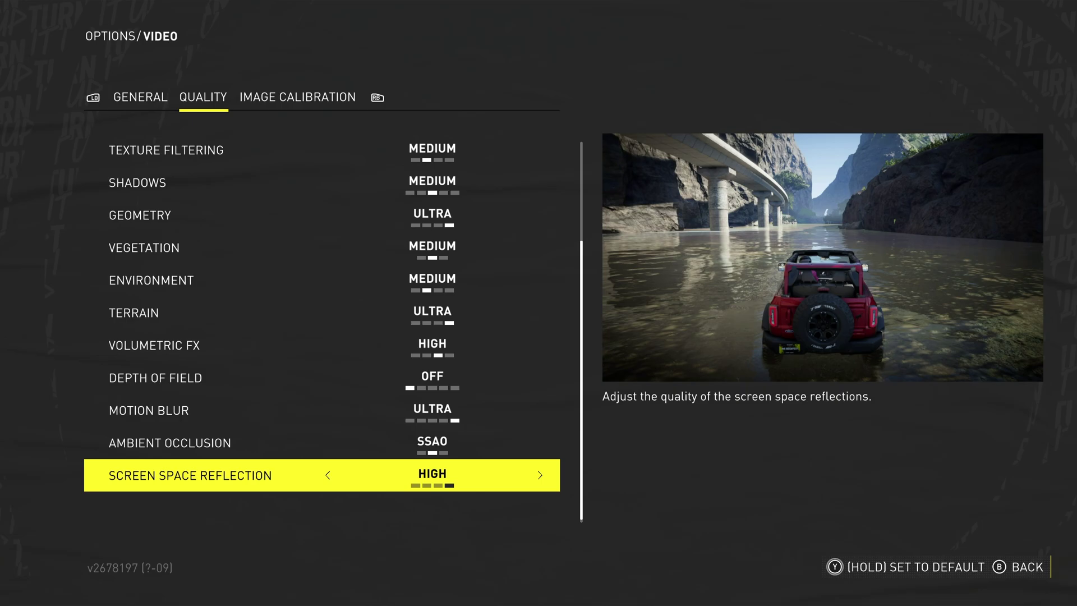
pyautogui.press('Left')
pyautogui.press('Left')
pyautogui.press('Right')
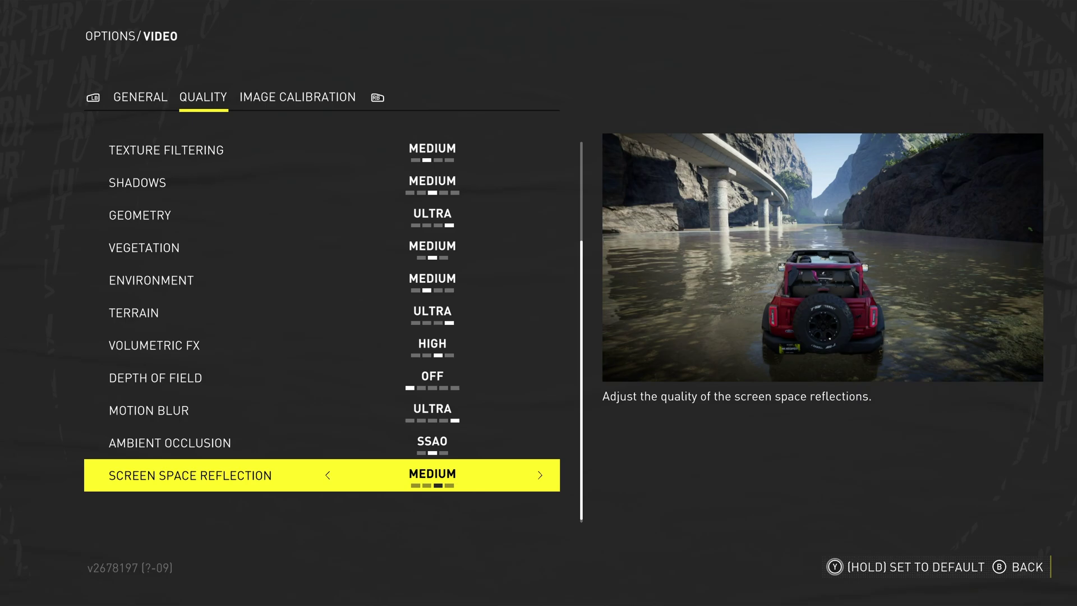
# Compare the Off and Low levels of screen space reflection once more, and return it to Medium.
pyautogui.press('Left')
pyautogui.press('Left')
pyautogui.press('Right')
pyautogui.press('Left')
pyautogui.press('Right')
pyautogui.press('Right')
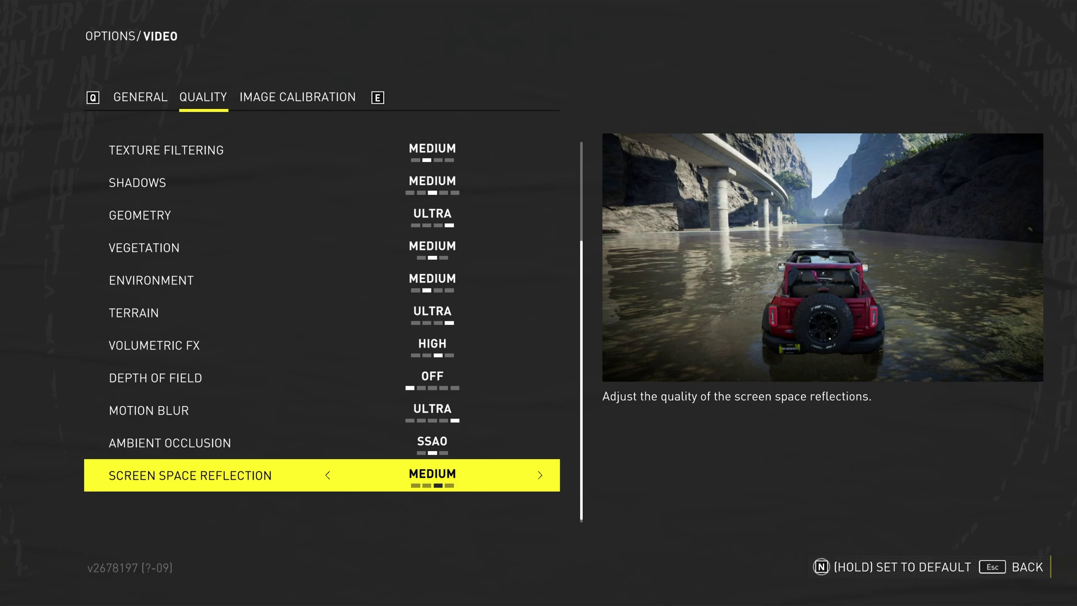
# Review the chosen quality settings from screen space reflection back up to the video preset.
pyautogui.press('Up')
pyautogui.press('Up')
pyautogui.press('Up')
pyautogui.press('Up')
pyautogui.press('Up')
pyautogui.press('Up')
pyautogui.press('Up')
pyautogui.press('Up')
pyautogui.press('Up')
pyautogui.press('Up')
pyautogui.press('Up')
pyautogui.press('Up')
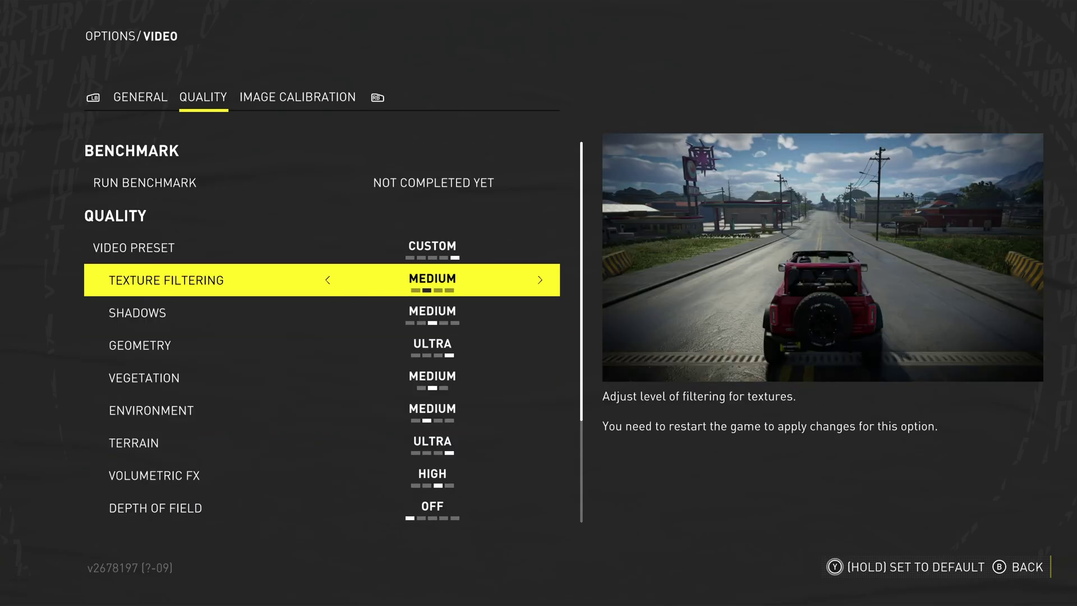
# Review the chosen quality levels from texture filtering down to motion blur.
pyautogui.press('Down')
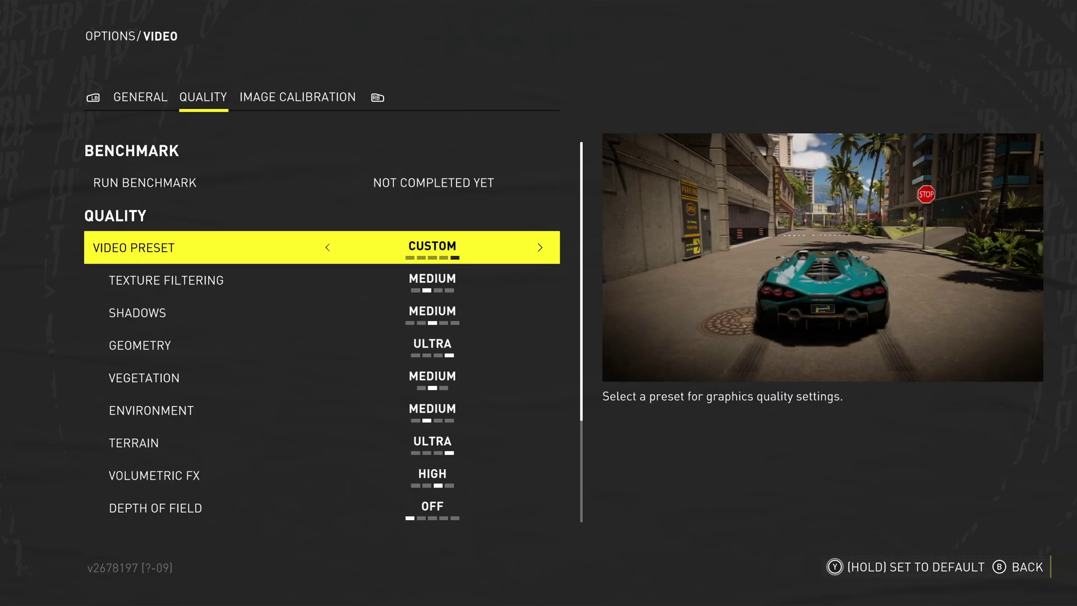
pyautogui.press('Down')
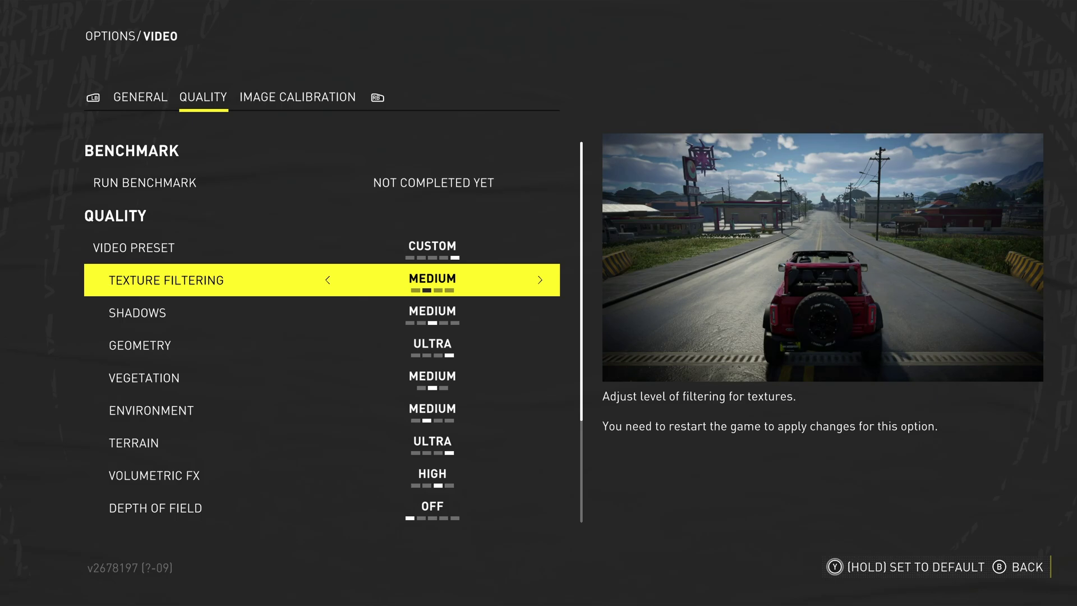
pyautogui.press('Down')
pyautogui.press('Down')
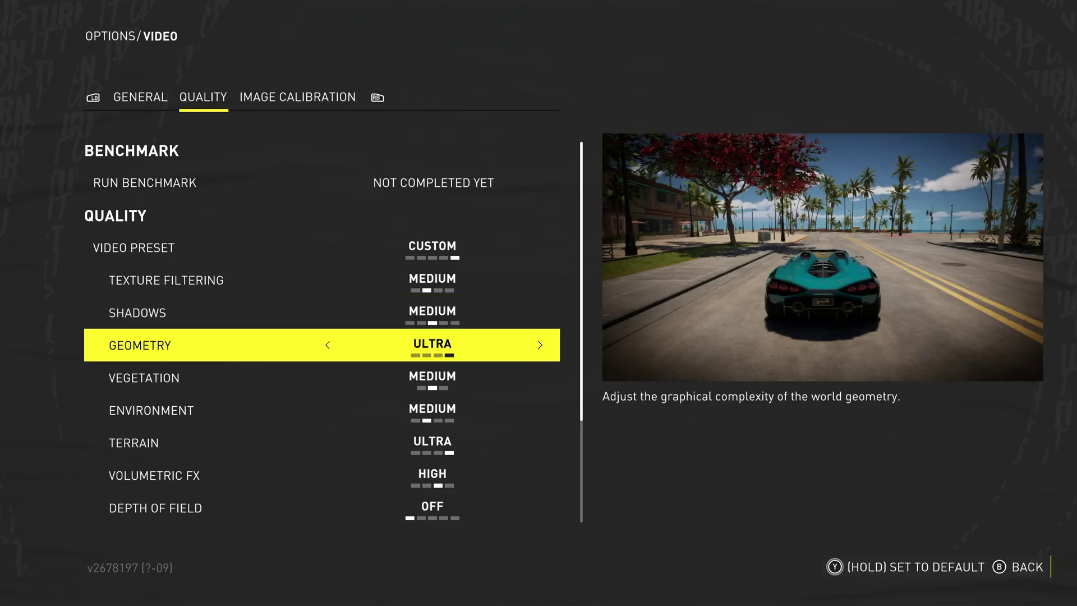
pyautogui.press('Down')
pyautogui.press('Down')
pyautogui.press('Down')
pyautogui.press('Down')
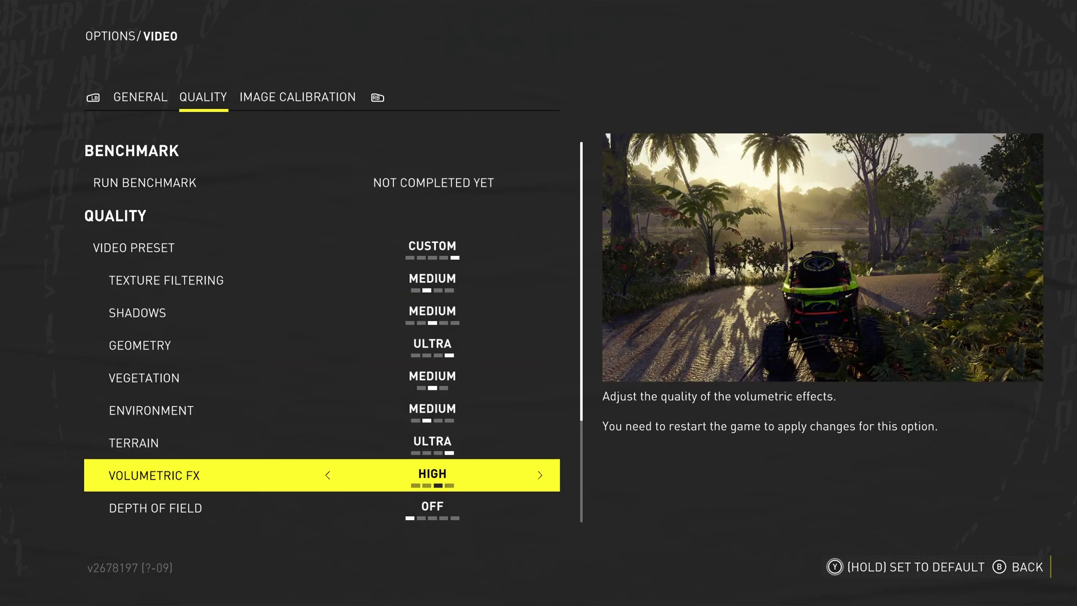
pyautogui.press('Down')
pyautogui.press('Down')
pyautogui.press('Down')
pyautogui.press('Down')
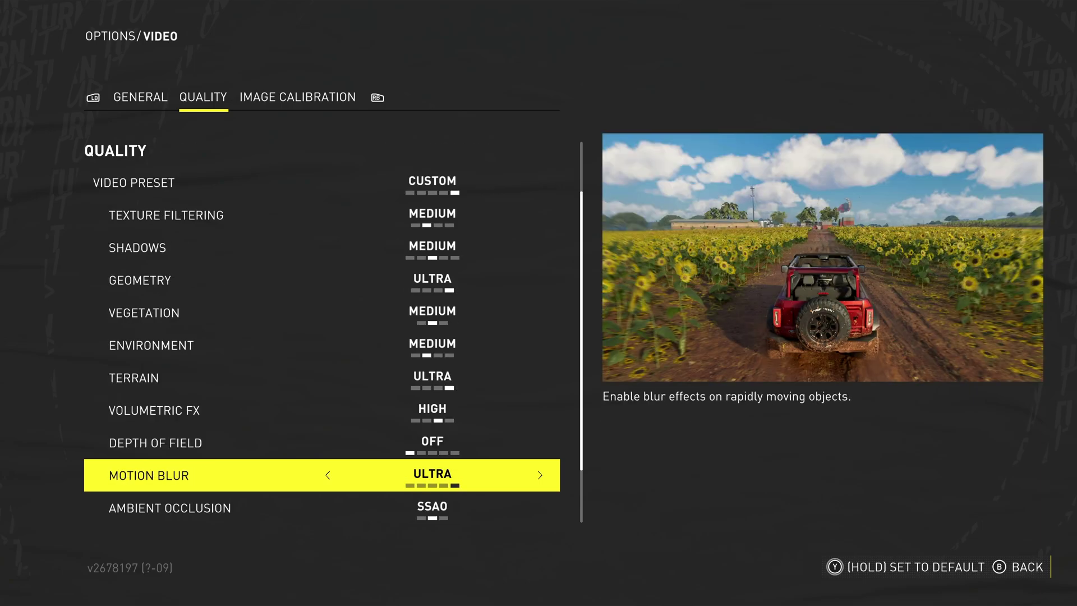
# Go back up through the quality settings and recheck volumetric FX, shadows and texture filtering.
pyautogui.press('Up')
pyautogui.press('Up')
pyautogui.press('Up')
pyautogui.press('Up')
pyautogui.press('Up')
pyautogui.press('Up')
pyautogui.press('Up')
pyautogui.press('Up')
pyautogui.press('Up')
pyautogui.press('Up')
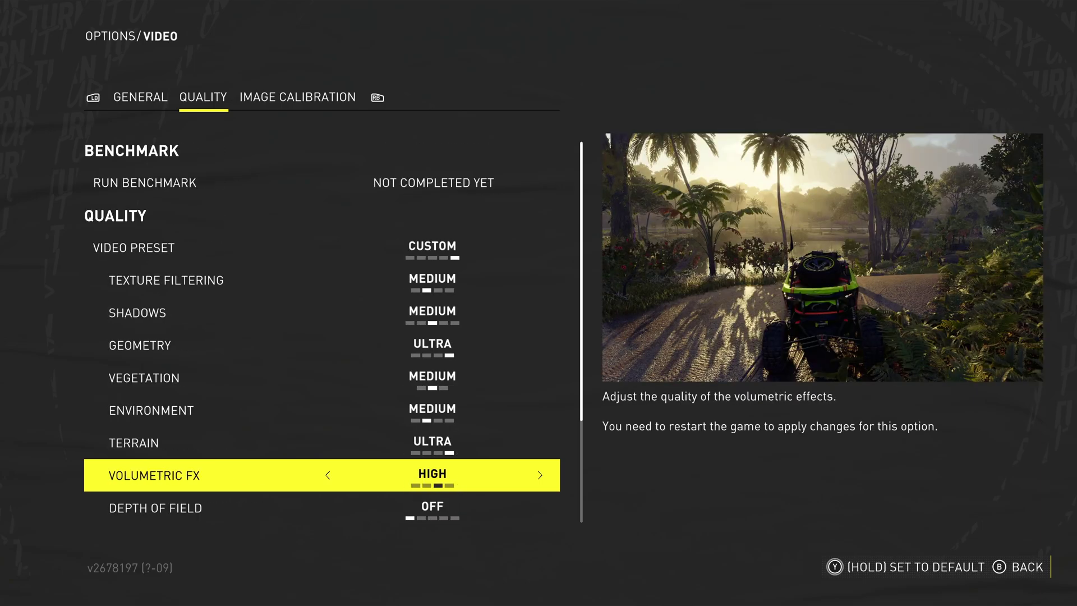
pyautogui.press('Down')
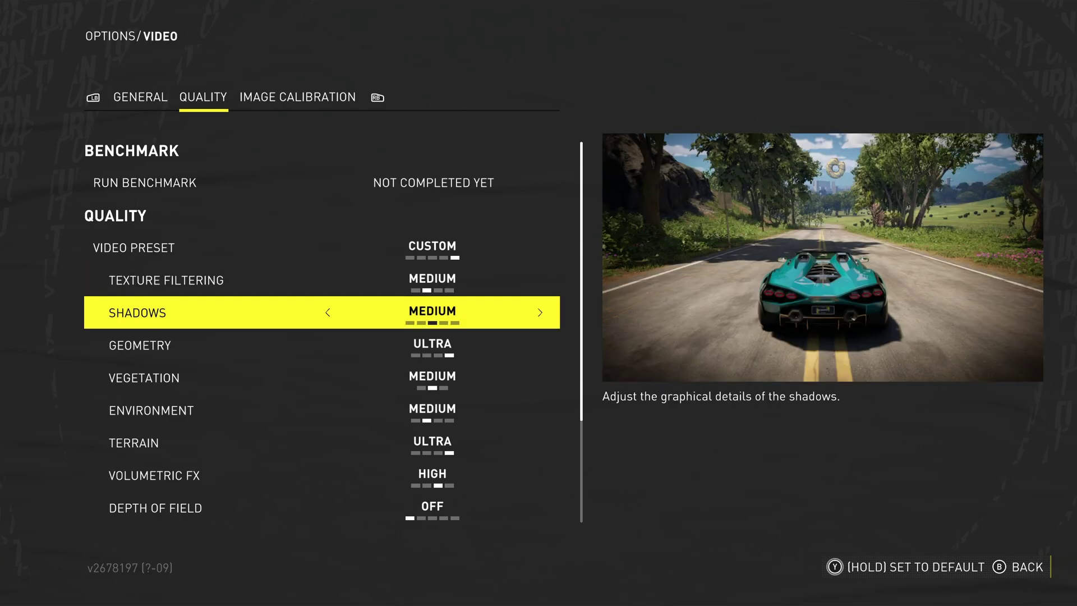
pyautogui.press('Up')
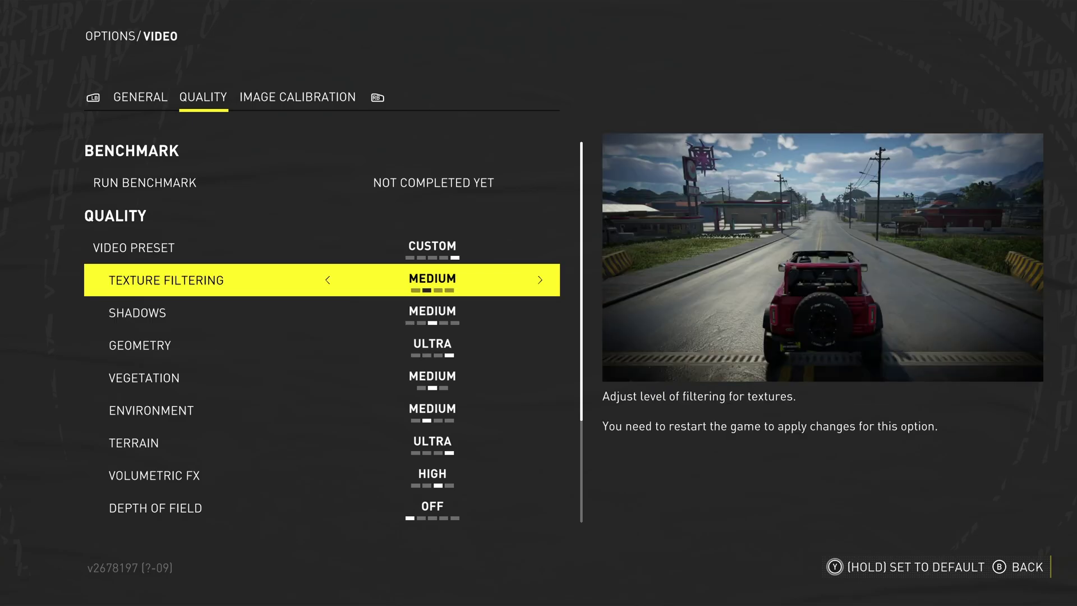
# Recheck the full list of quality options from texture filtering down to screen space reflection.
pyautogui.press('Down')
pyautogui.press('Down')
pyautogui.press('Down')
pyautogui.press('Down')
pyautogui.press('Down')
pyautogui.press('Down')
pyautogui.press('Down')
pyautogui.press('Down')
pyautogui.press('Down')
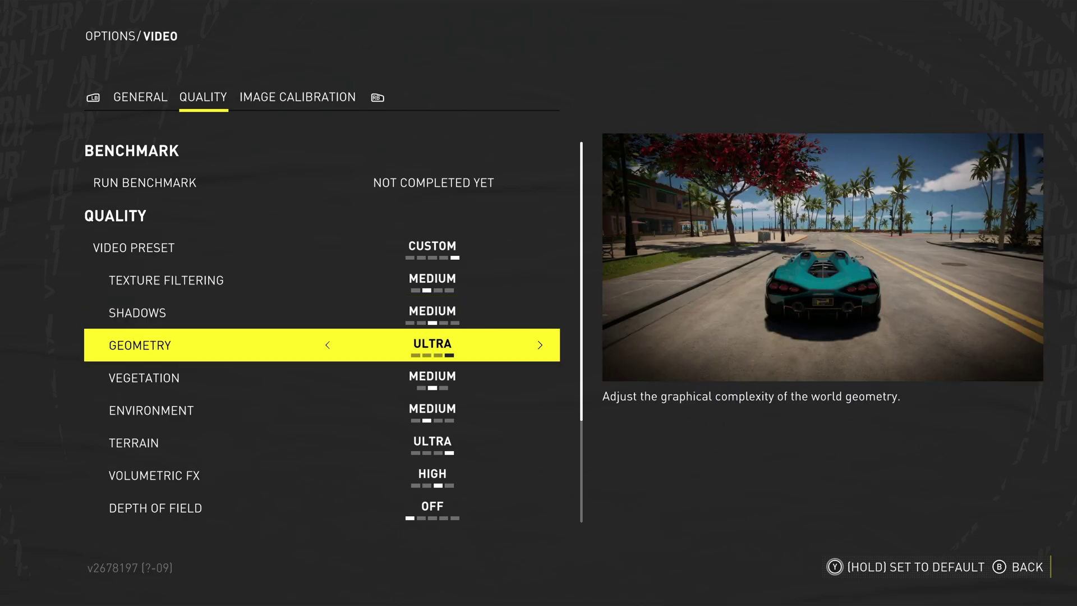
pyautogui.press('Down')
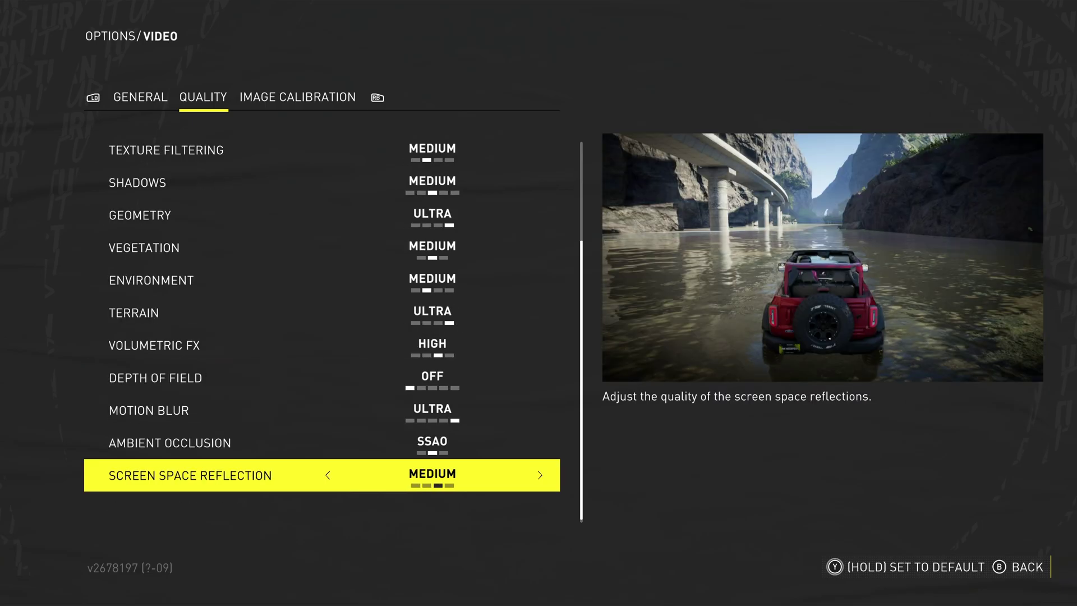
# Look over the quality list once more, from screen space reflection back up to the benchmark entry.
pyautogui.press('Up')
pyautogui.press('Up')
pyautogui.press('Up')
pyautogui.press('Up')
pyautogui.press('Up')
pyautogui.press('Up')
pyautogui.press('Up')
pyautogui.press('Up')
pyautogui.press('Up')
pyautogui.press('Up')
pyautogui.press('Up')
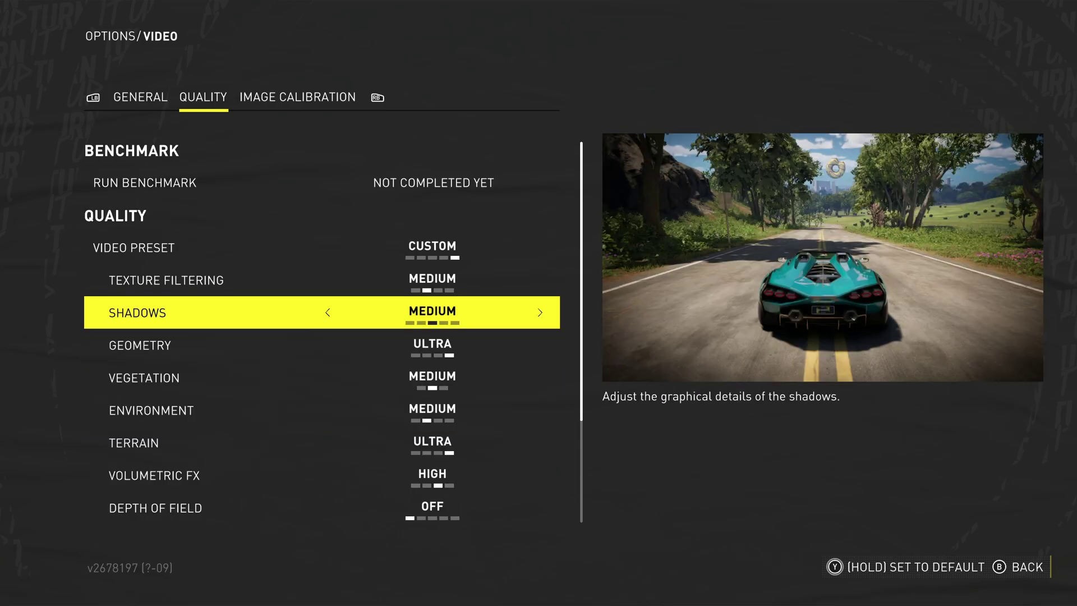
pyautogui.press('Up')
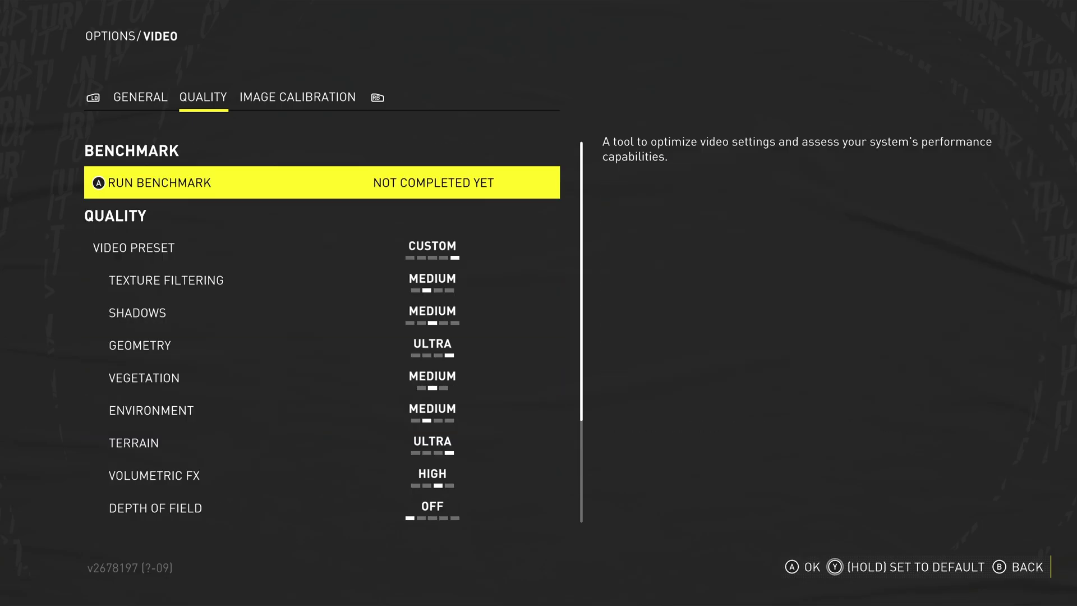
# Check the image calibration settings for dynamic range, SDR and HDR, and return to the other video settings.
pyautogui.press('e')
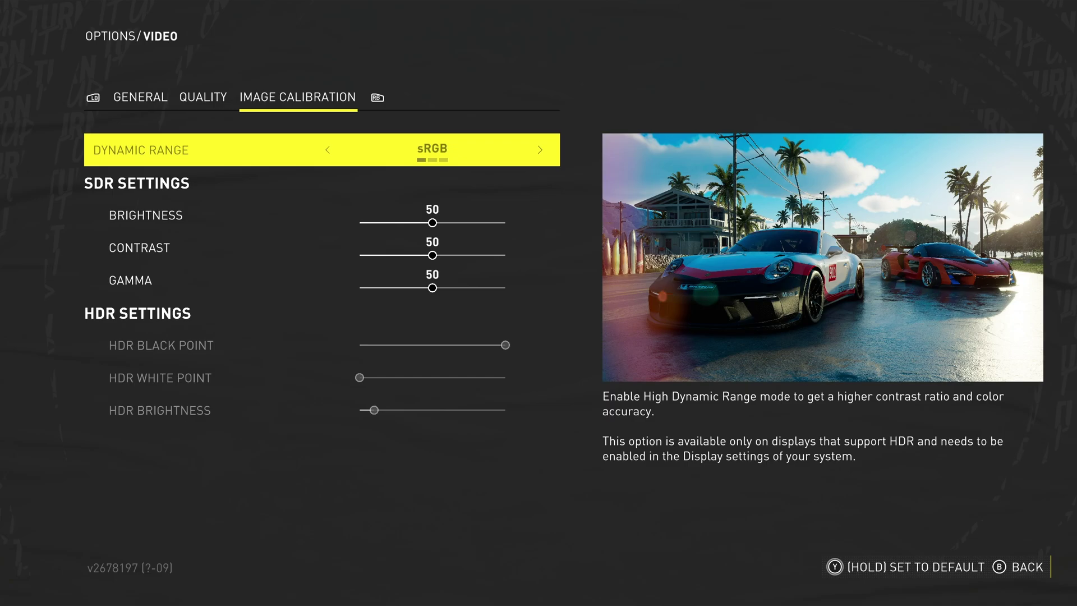
pyautogui.press('q')
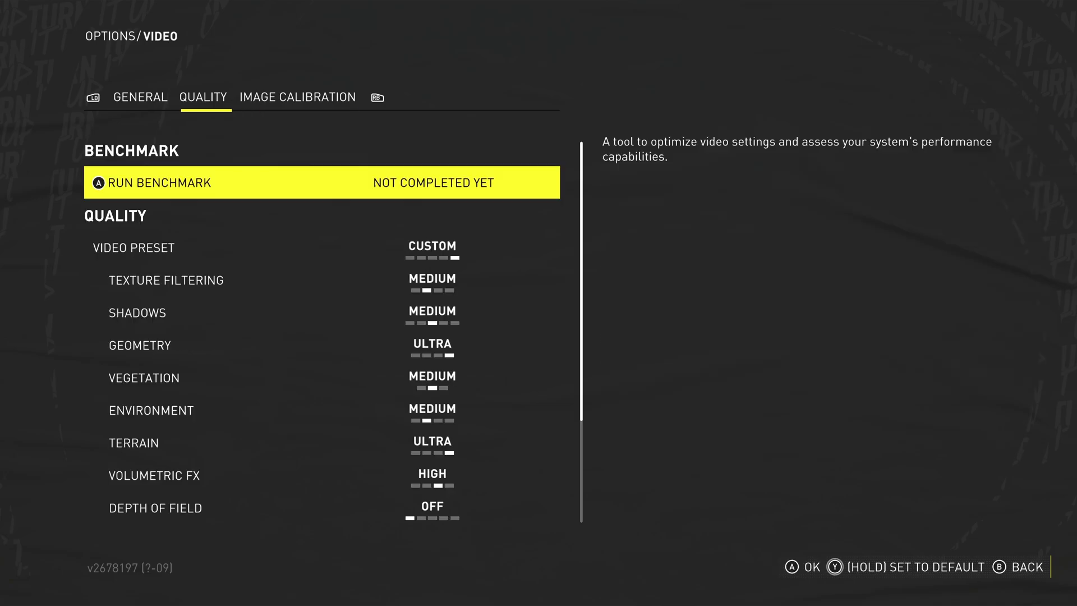
pyautogui.press('q')
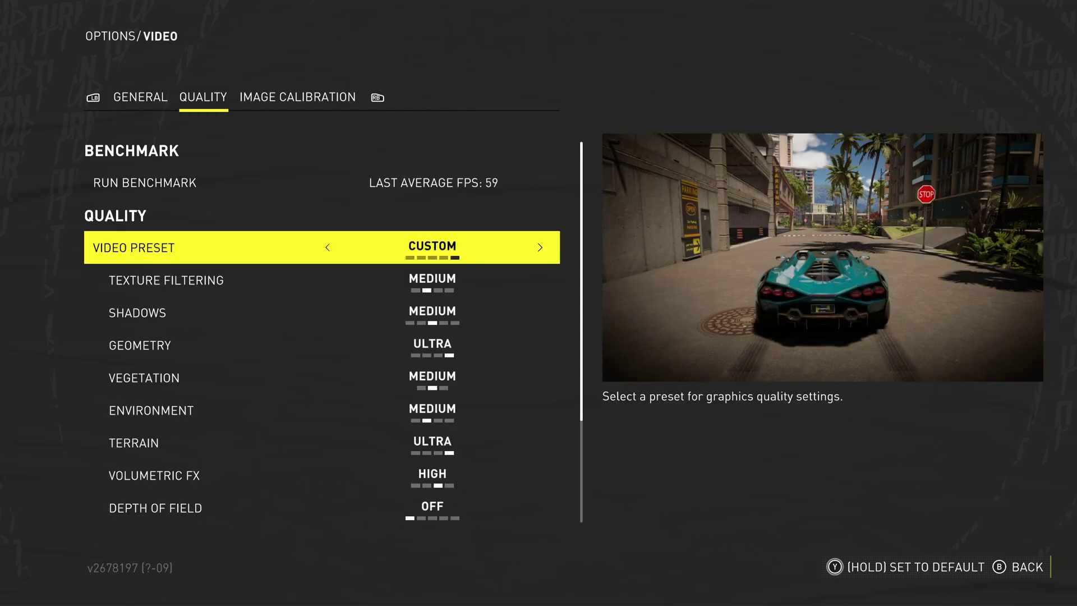
# Review the video preset, texture filtering, shadows and geometry levels alongside the last benchmark result.
pyautogui.press('Down')
pyautogui.press('Down')
pyautogui.press('Down')
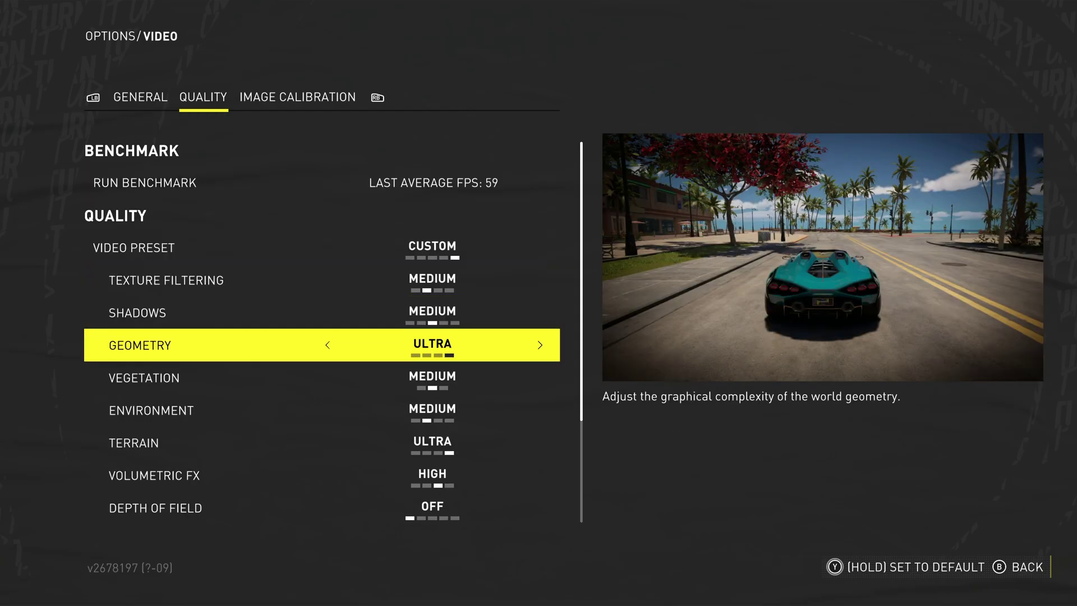
pyautogui.press('Up')
pyautogui.press('Up')
pyautogui.press('Down')
pyautogui.press('Down')
pyautogui.press('Up')
pyautogui.press('Up')
pyautogui.press('Up')
pyautogui.press('Up')
pyautogui.press('Down')
pyautogui.press('Down')
pyautogui.press('Down')
pyautogui.press('Down')
pyautogui.press('Down')
pyautogui.press('Down')
pyautogui.press('Down')
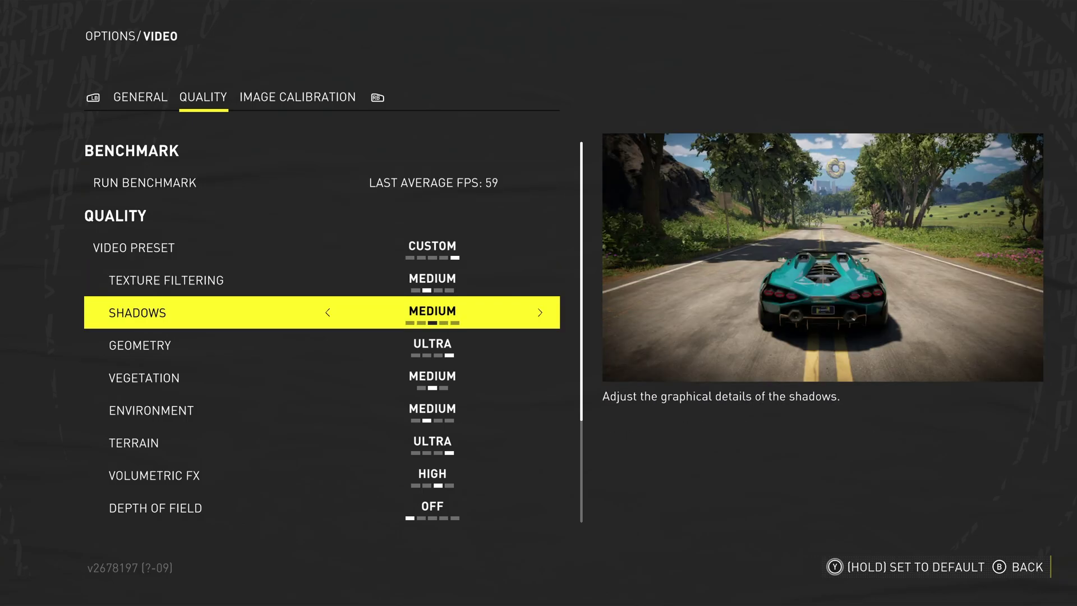
# Review the remaining quality levels down to ambient occlusion and back up to the video preset.
pyautogui.press('Down')
pyautogui.press('Down')
pyautogui.press('Down')
pyautogui.press('Down')
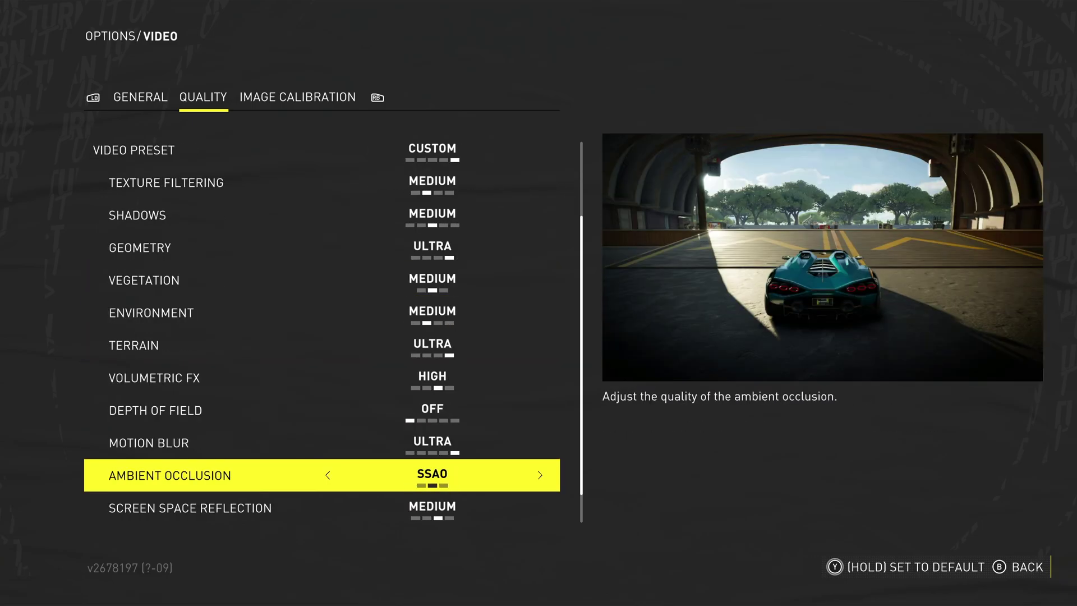
pyautogui.press('Up')
pyautogui.press('Up')
pyautogui.press('Up')
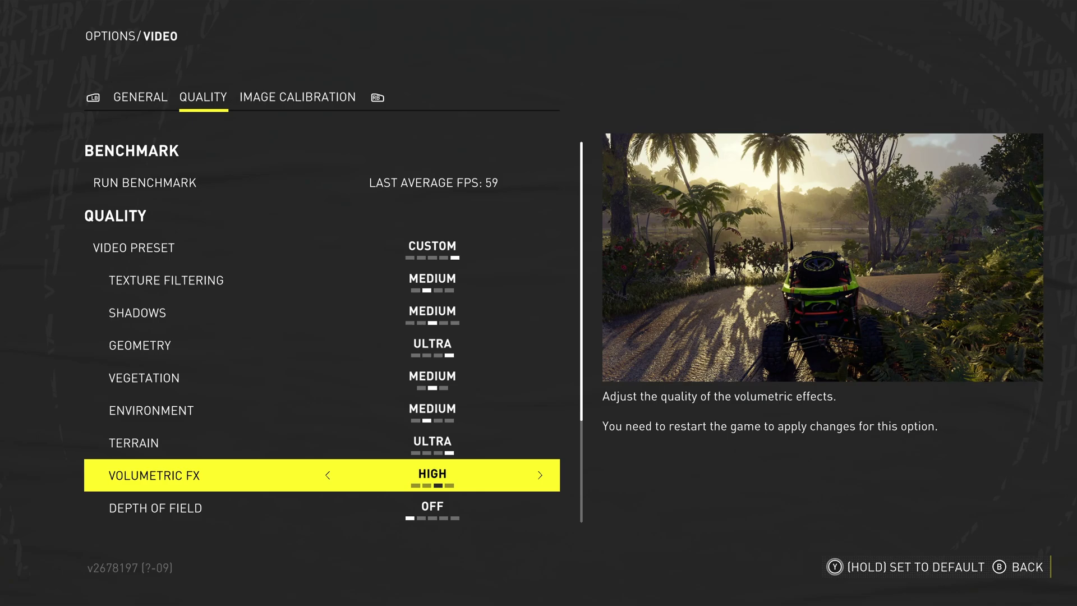
pyautogui.press('Up')
pyautogui.press('Up')
pyautogui.press('Up')
pyautogui.press('Up')
pyautogui.press('Up')
pyautogui.press('Up')
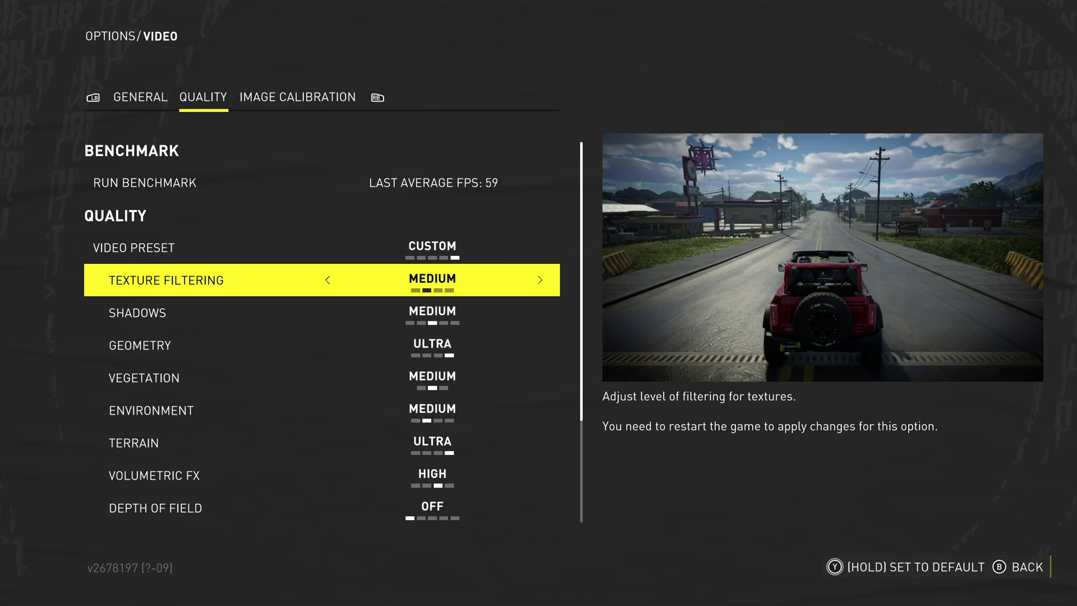
pyautogui.press('Up')
pyautogui.press('Up')
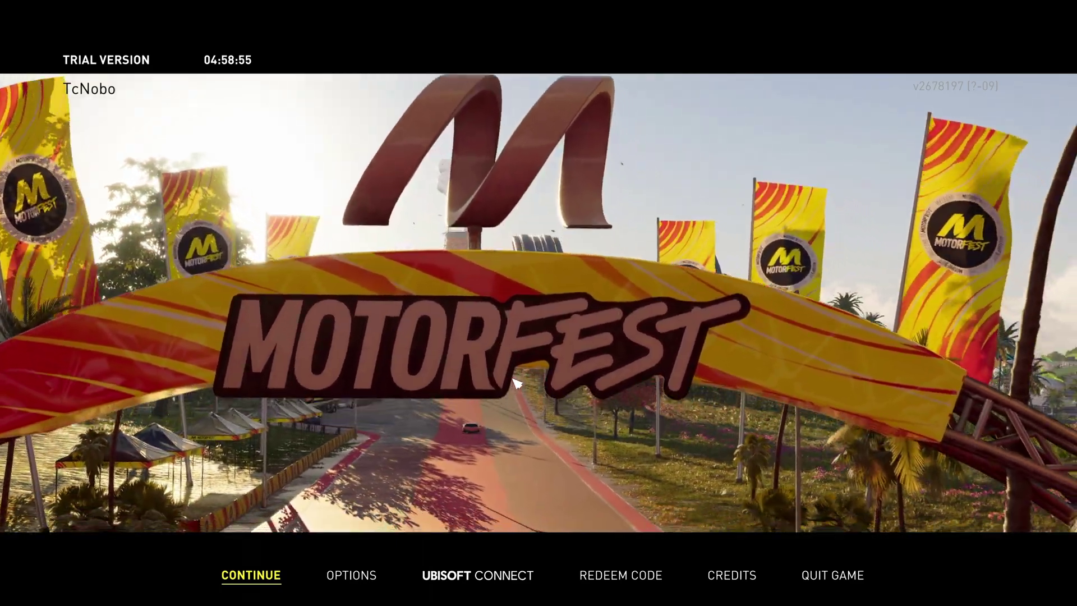
# Open the video quality options from the main menu and run the benchmark with the custom settings.
pyautogui.click(364, 581)
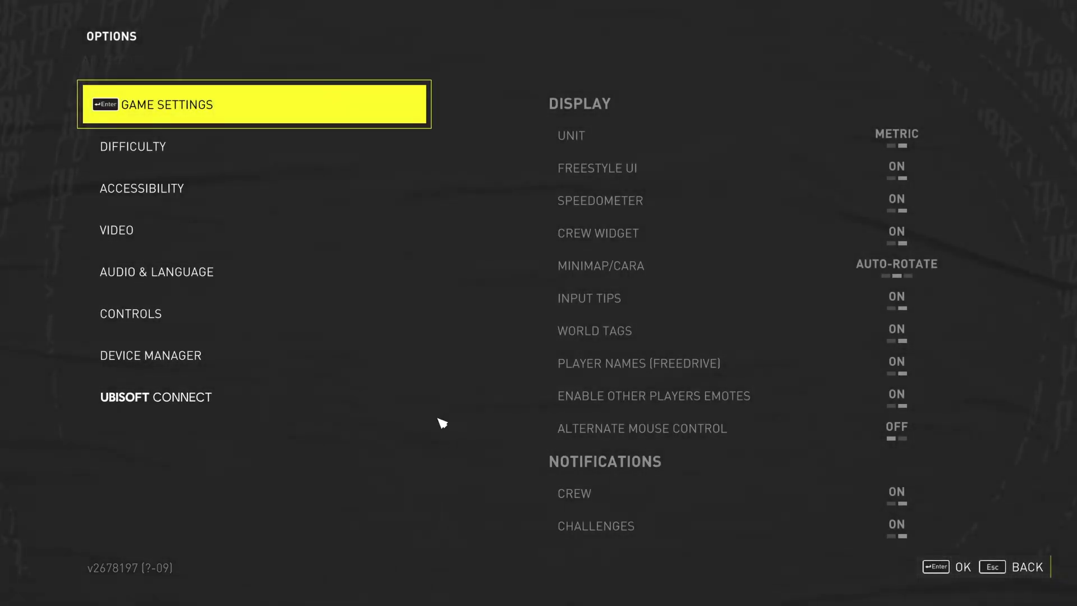
pyautogui.click(144, 232)
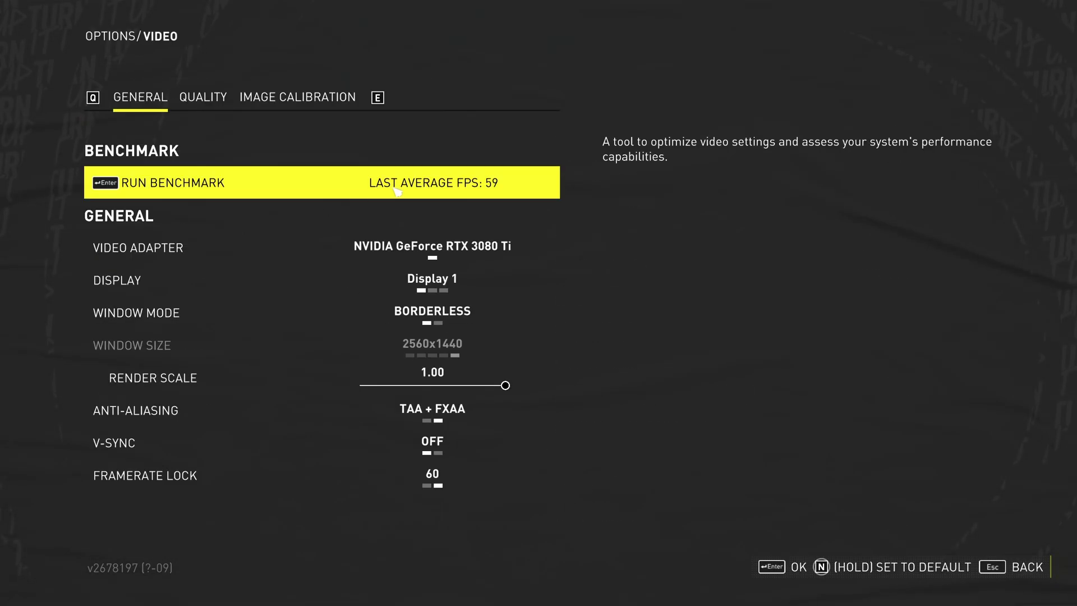
pyautogui.click(200, 100)
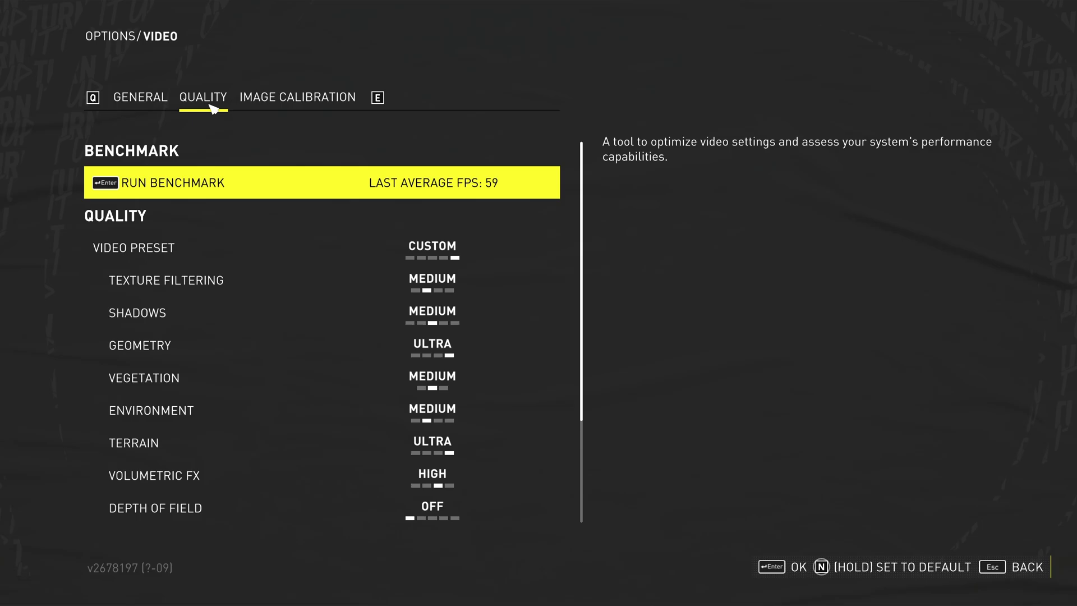
pyautogui.click(340, 182)
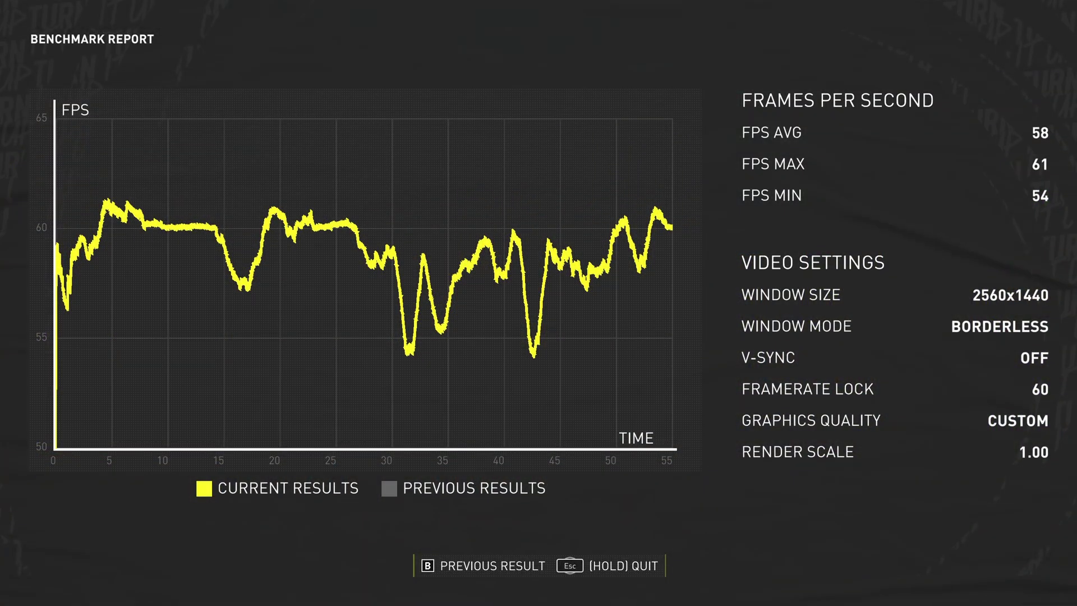